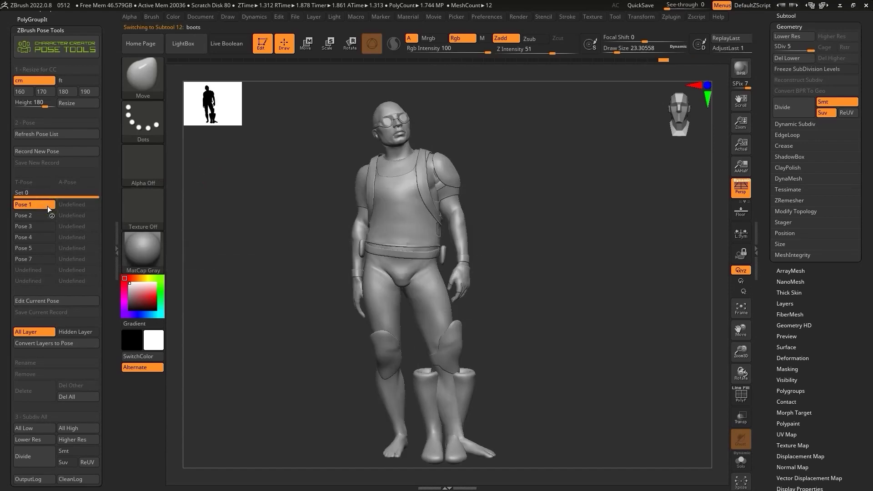
# - Preview the soldier's saved poses by applying Pose 2, Pose 3, Pose 4, Pose 5 and Pose 7 in turn
pyautogui.click(45, 217)
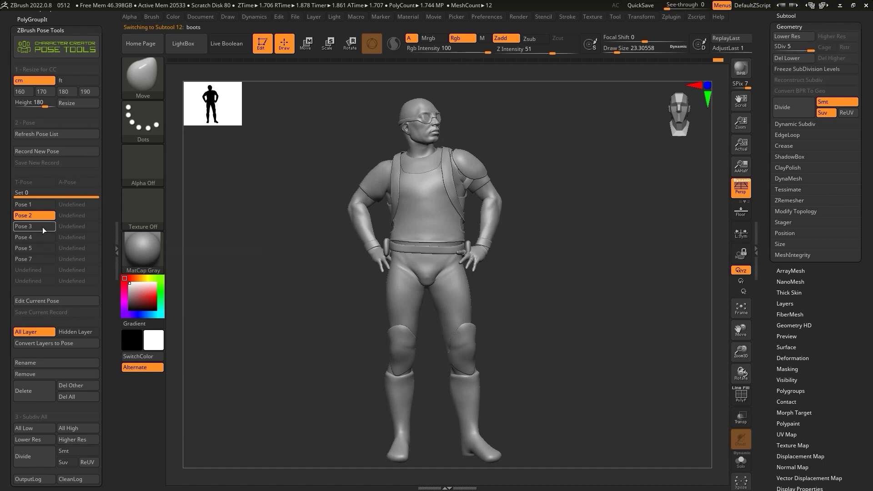
pyautogui.click(43, 228)
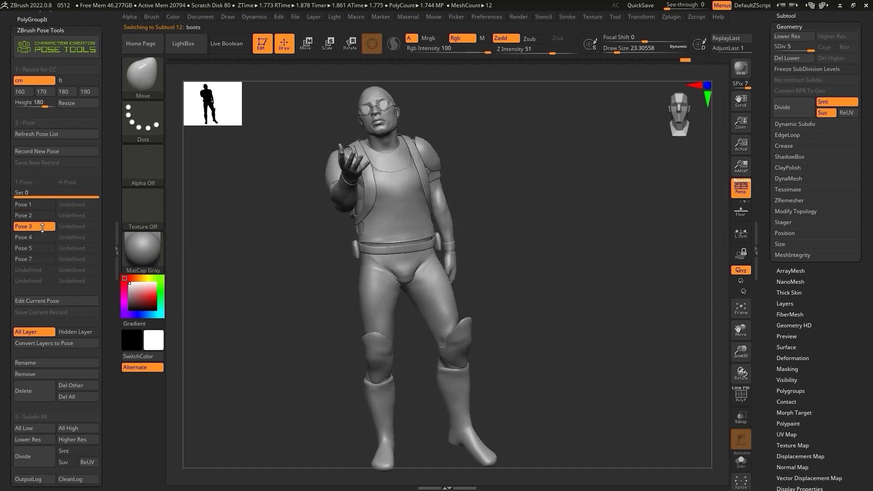
pyautogui.click(40, 237)
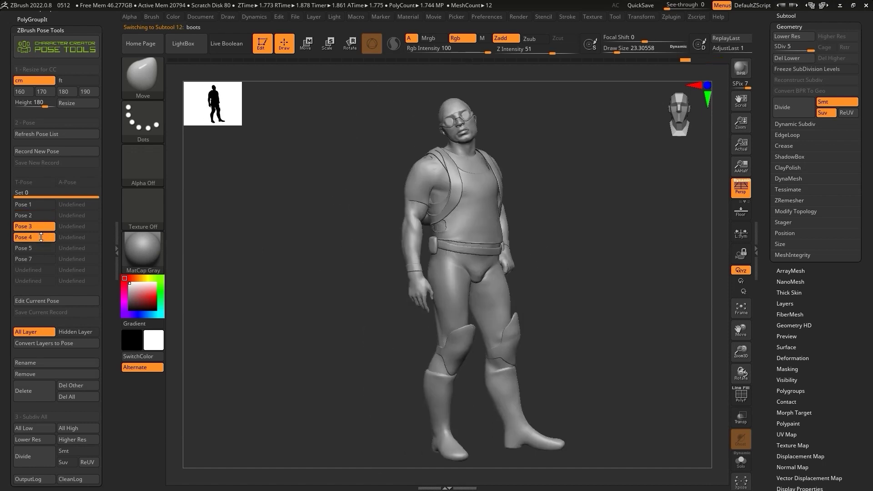
pyautogui.click(40, 248)
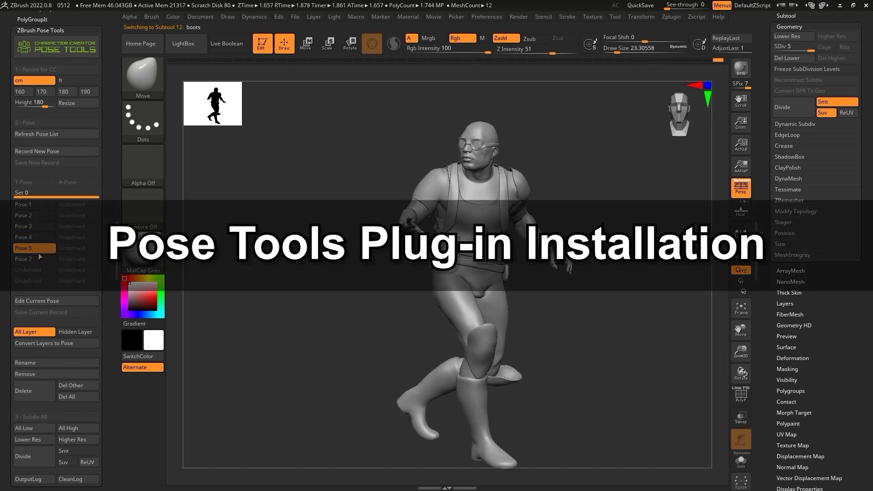
pyautogui.click(37, 258)
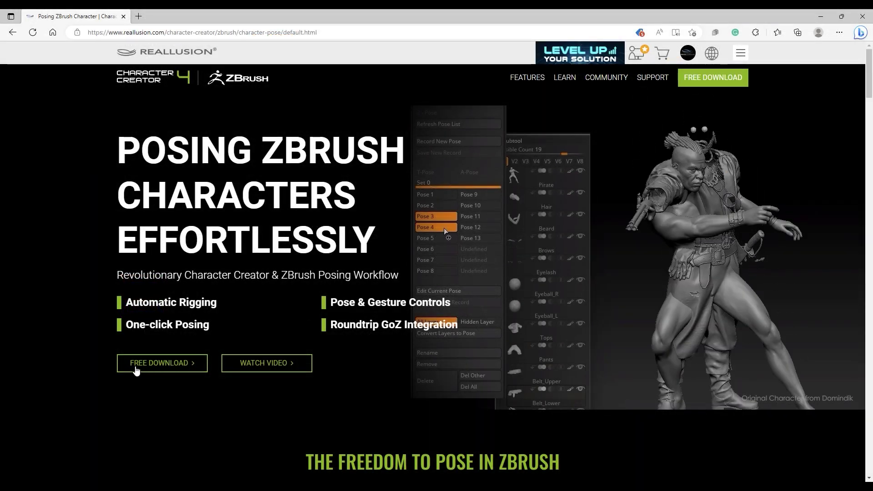
# - Download the free ZBrush Pose Tools plugin from the Pose Management section of Reallusion's ZBrush character pose download page
pyautogui.click(136, 364)
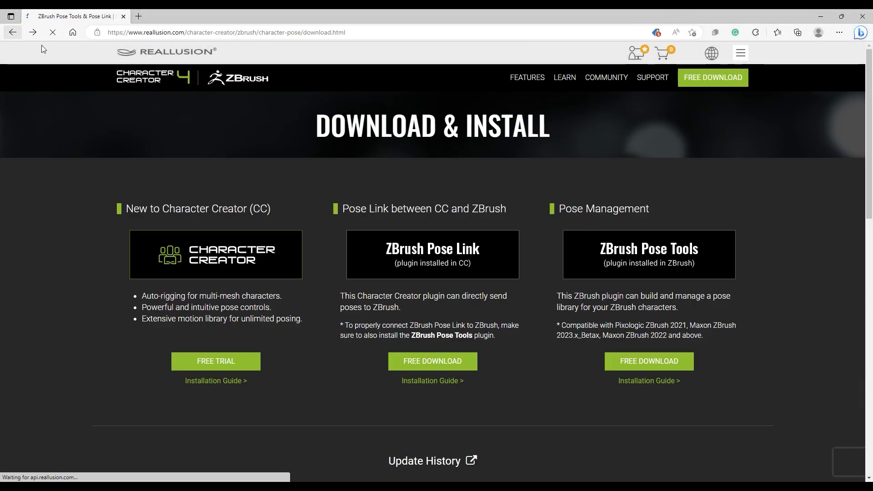
pyautogui.click(689, 371)
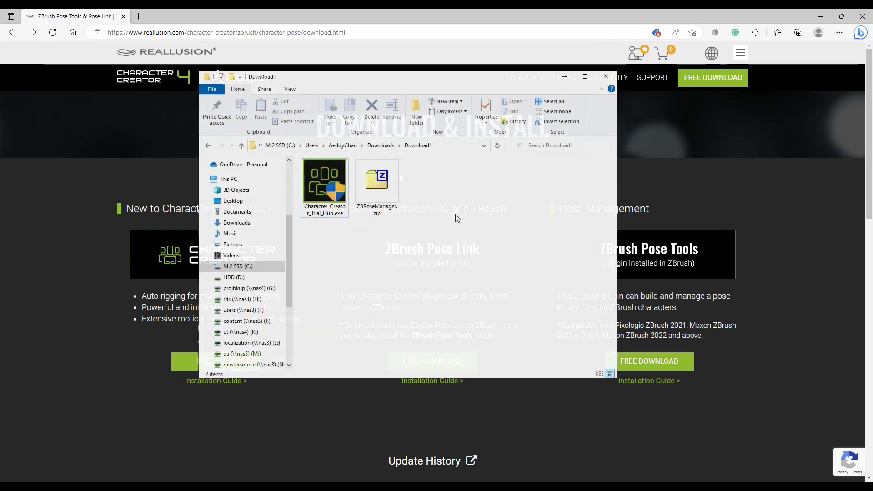
# - Extract ZBPoseManager.zip and select PoseToolsData and PoseTools.zsc in the extracted ZBPoseManager folder
pyautogui.click(388, 177)
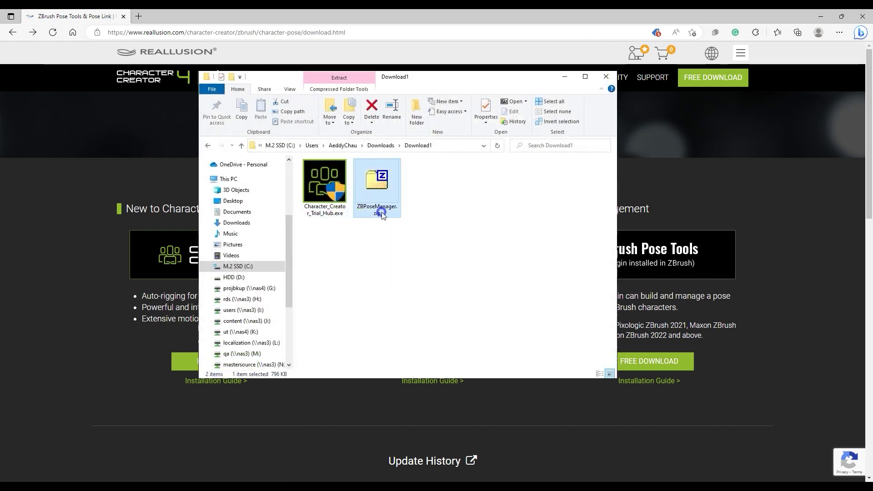
pyautogui.rightClick(381, 212)
pyautogui.moveTo(430, 250)
pyautogui.click(548, 250)
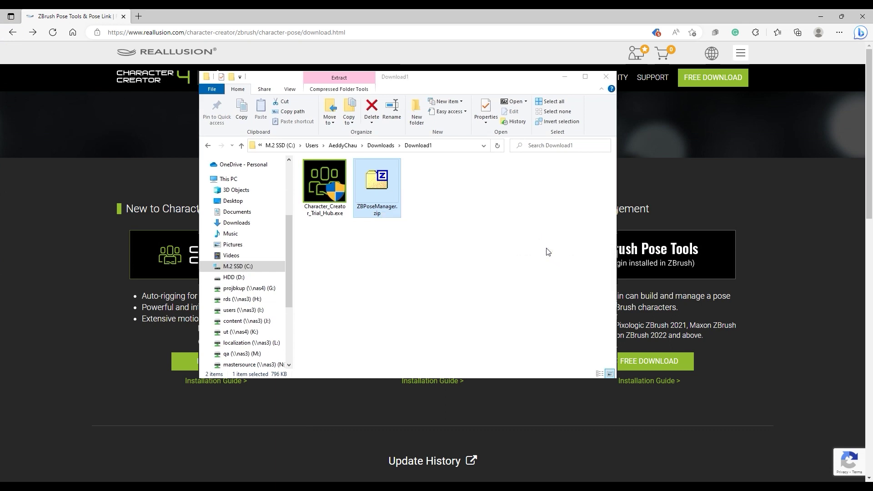
pyautogui.doubleClick(325, 184)
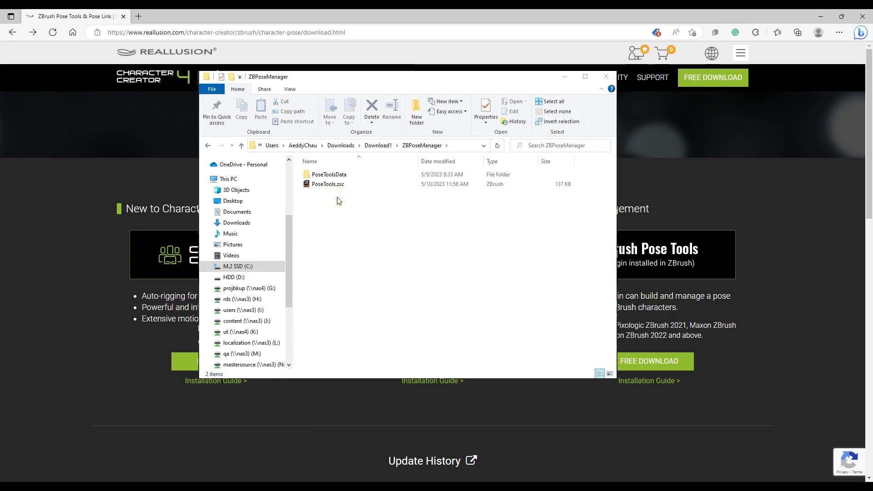
pyautogui.click(353, 186)
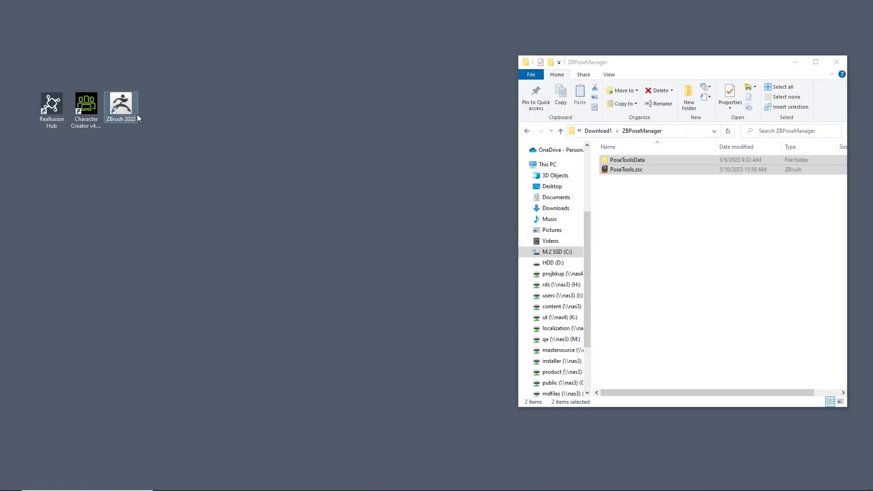
# - Open the ZBrush 2022 installation folder from its desktop shortcut and go to ZStartup\ZPlugs64
pyautogui.rightClick(136, 115)
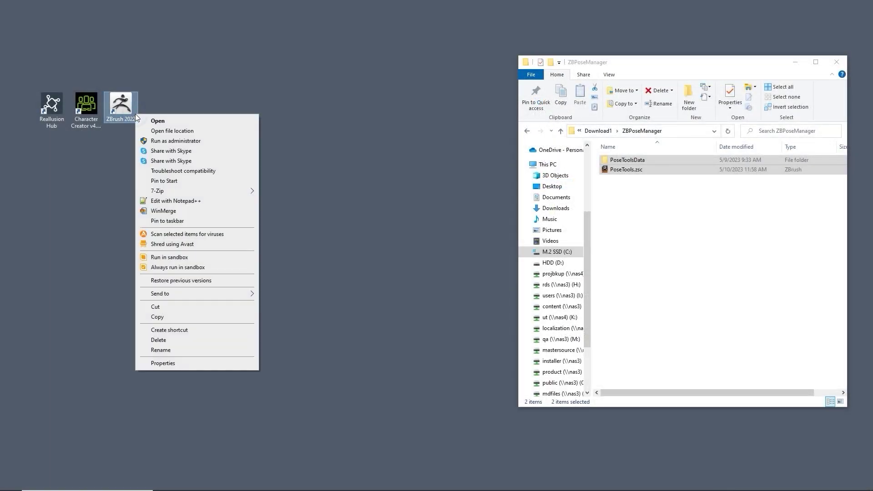
pyautogui.click(182, 131)
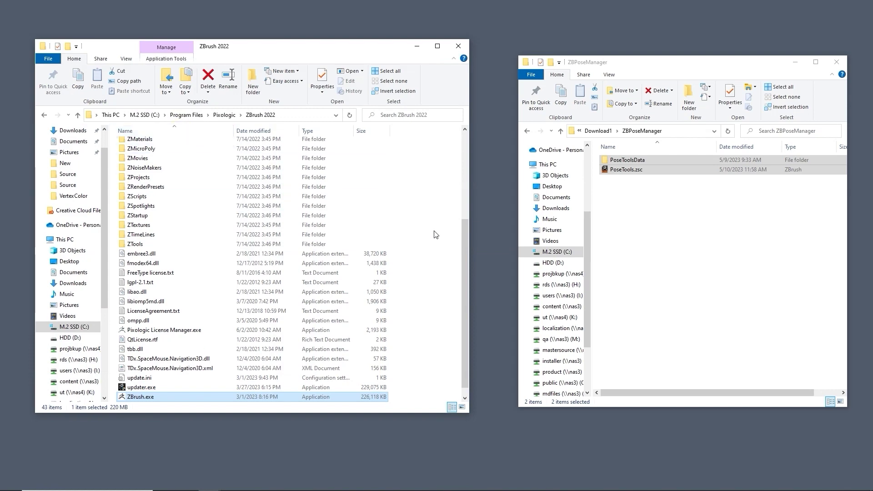
pyautogui.moveTo(465, 249); pyautogui.dragTo(460, 157)
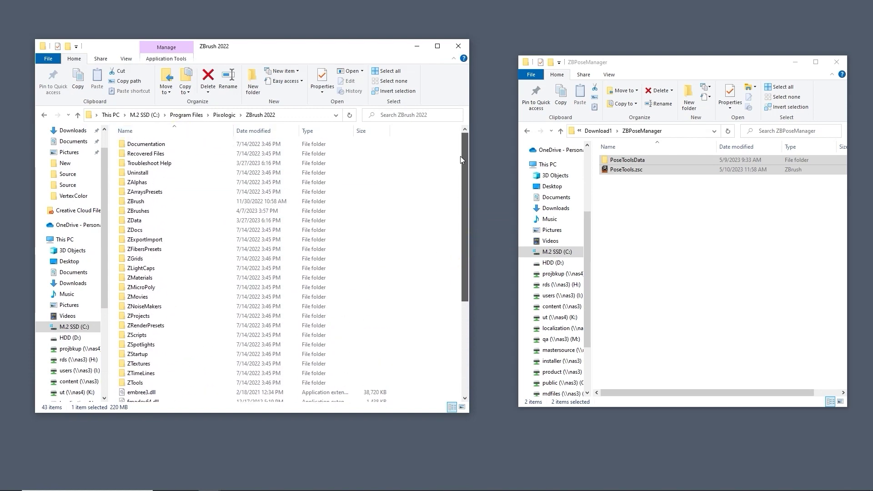
pyautogui.click(173, 358)
pyautogui.doubleClick(173, 359)
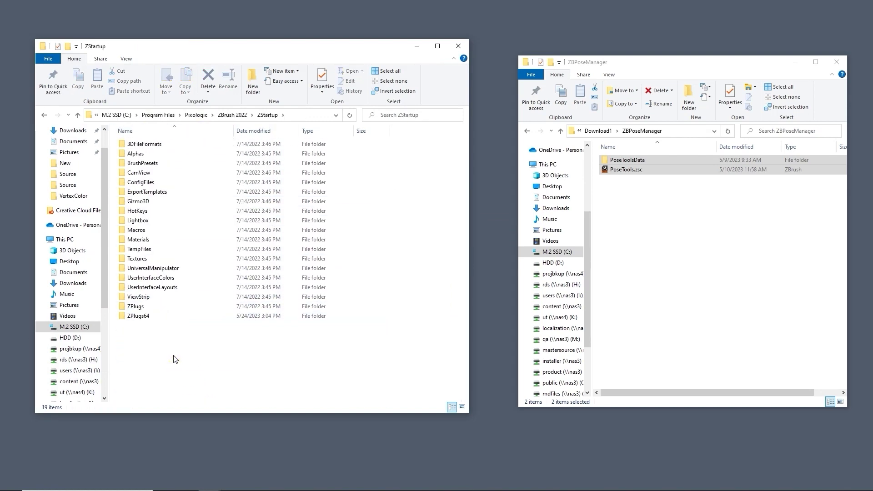
pyautogui.doubleClick(180, 315)
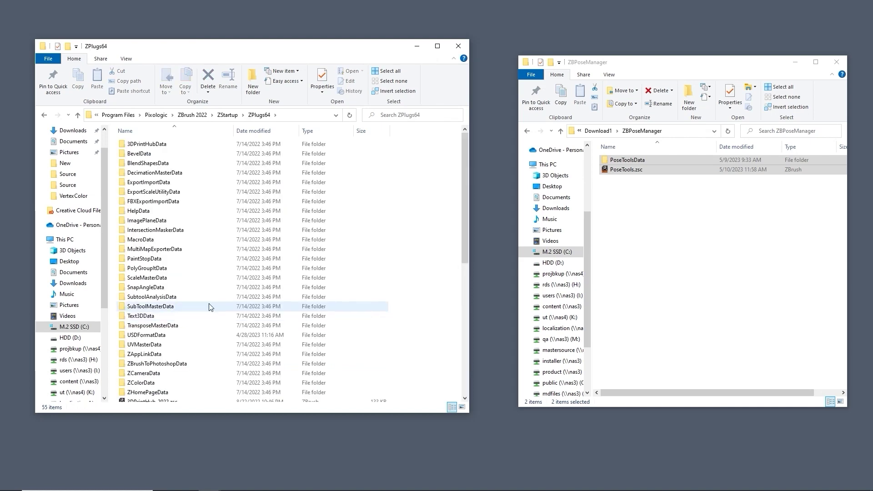
# - Move PoseToolsData and PoseTools.zsc from the ZBPoseManager folder into the ZPlugs64 folder
pyautogui.moveTo(465, 202); pyautogui.dragTo(463, 184)
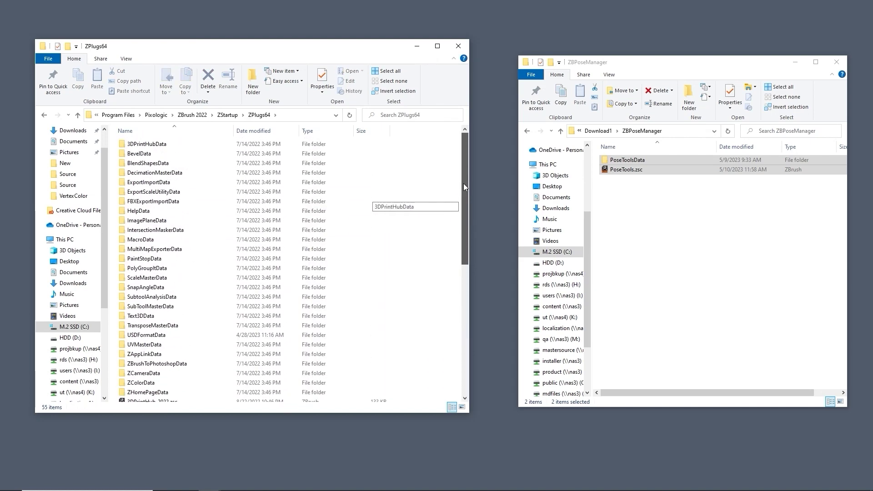
pyautogui.moveTo(621, 168); pyautogui.dragTo(429, 219)
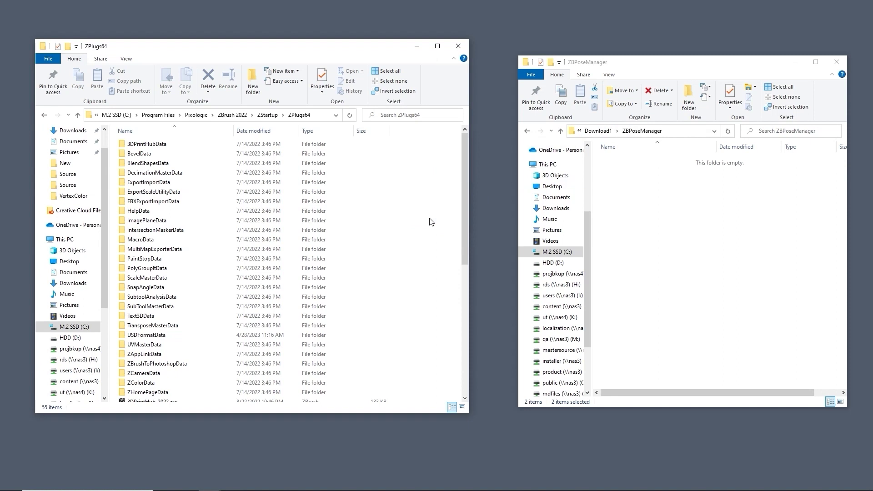
pyautogui.click(351, 117)
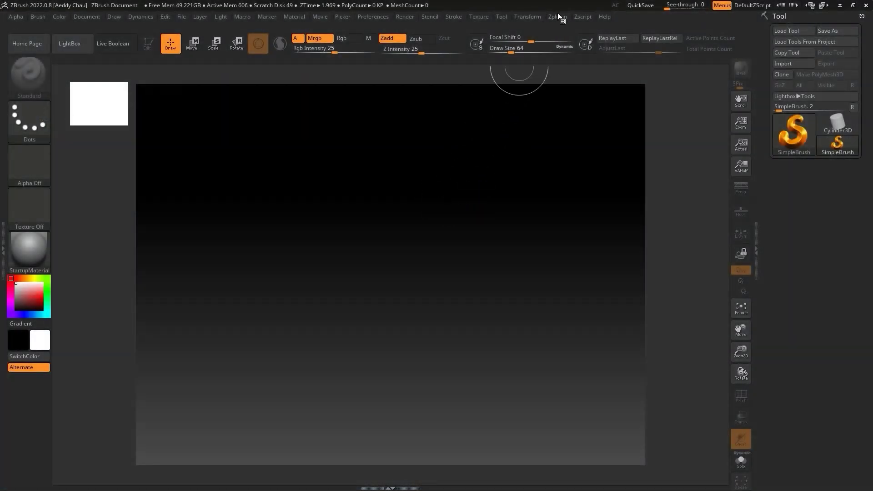
# - Switch to ZBrush, dock the Zplugin palette beside the canvas and expand its ZBrush Pose Tools section
pyautogui.click(560, 17)
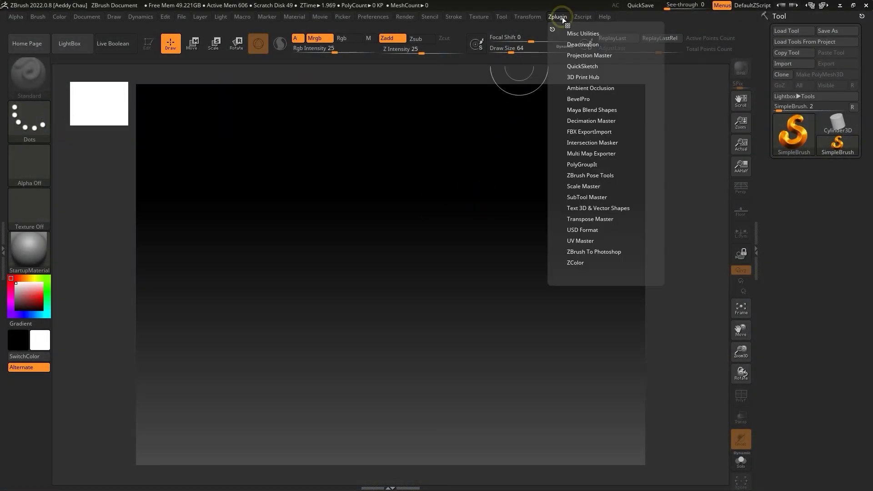
pyautogui.click(550, 28)
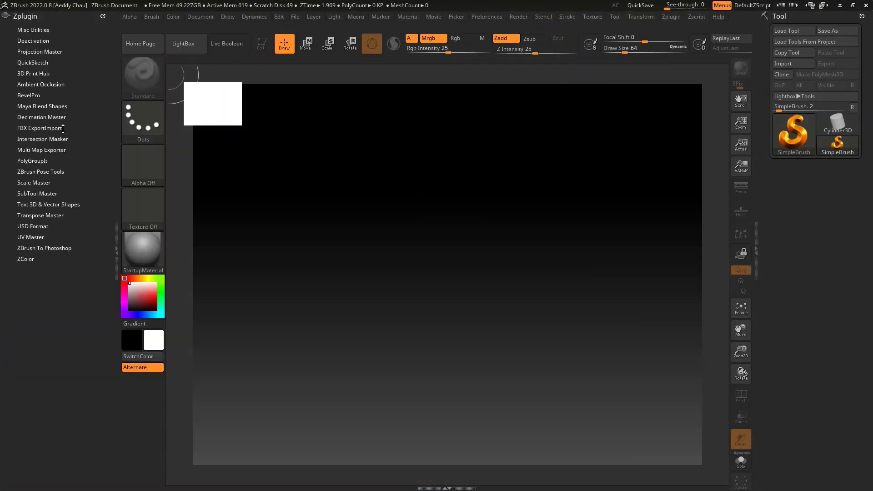
pyautogui.click(64, 172)
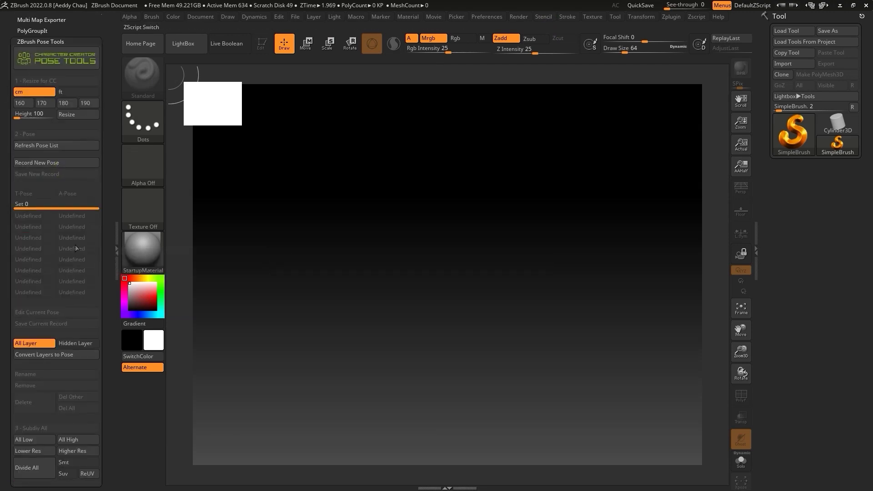
pyautogui.moveTo(51, 182); pyautogui.dragTo(51, 170)
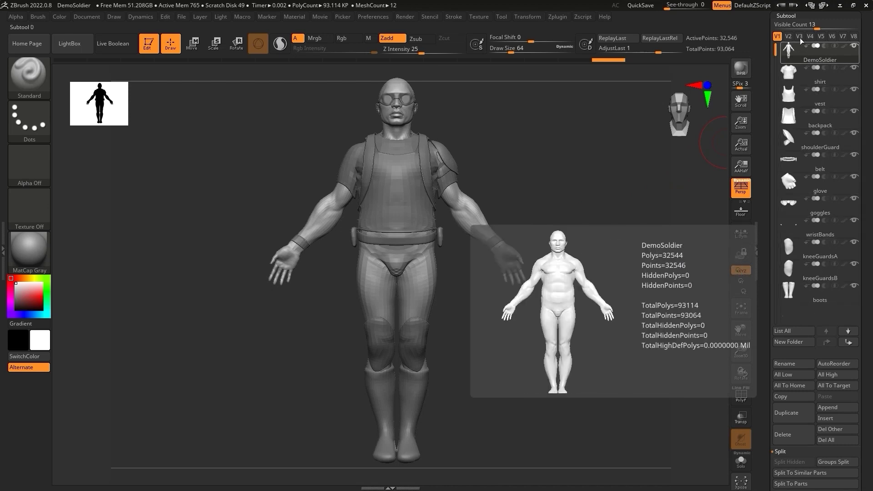
# - Create a new sculpting layer on the DemoSoldier body, then work through the other subtools to add their layers
pyautogui.click(797, 16)
pyautogui.click(800, 71)
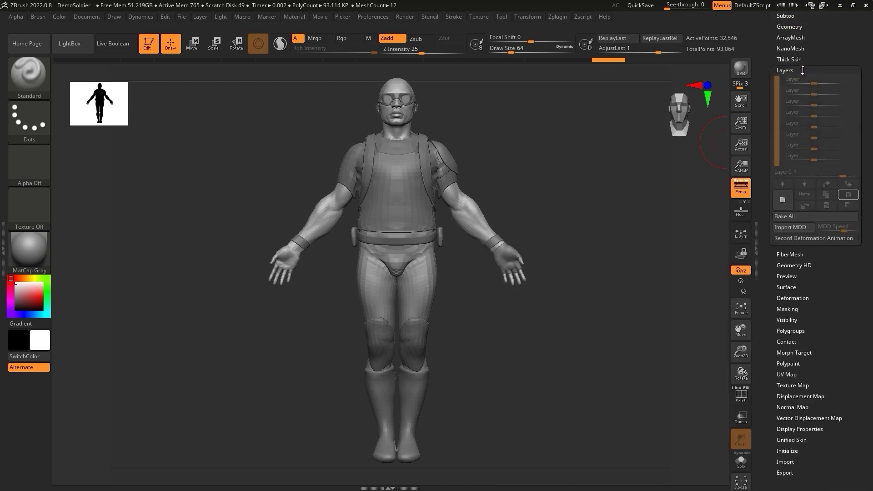
pyautogui.click(779, 207)
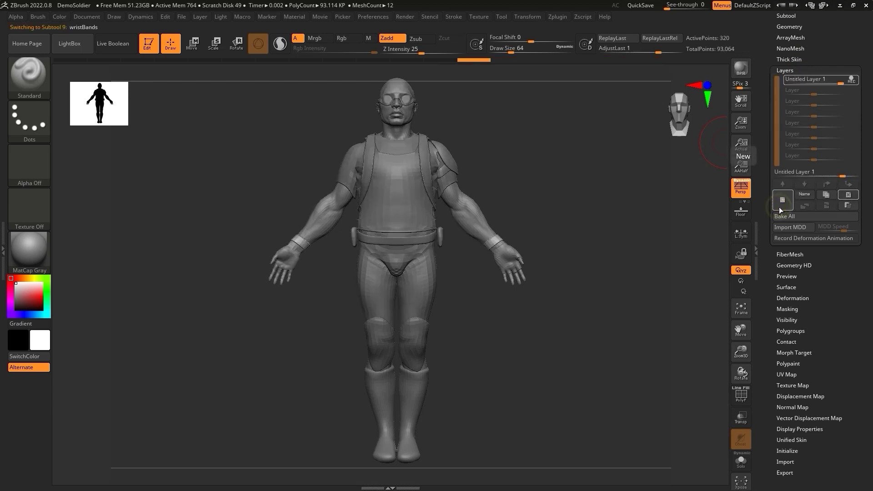
pyautogui.hotkey('alt', 'Down')
pyautogui.hotkey('alt', 'Down')
pyautogui.hotkey('alt', 'Down')
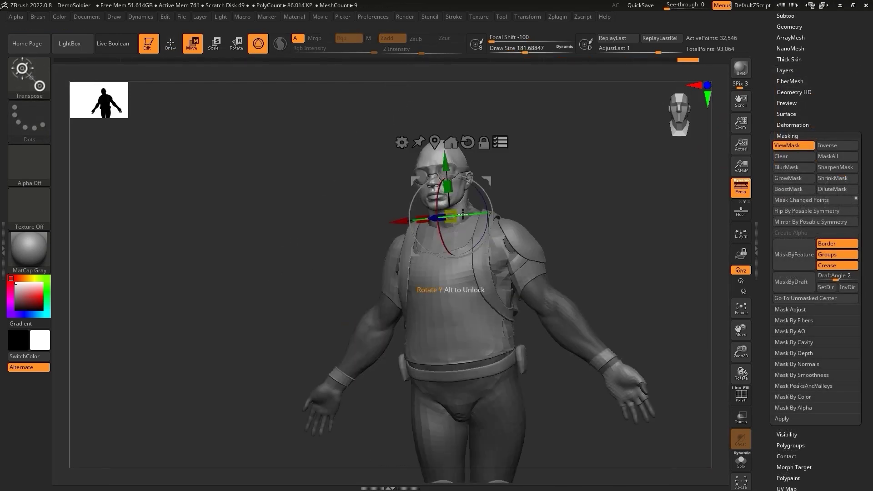
# - Pose the soldier by rotating the unmasked upper body, head and one leg with the Transpose gizmo
pyautogui.moveTo(491, 196); pyautogui.dragTo(489, 214)
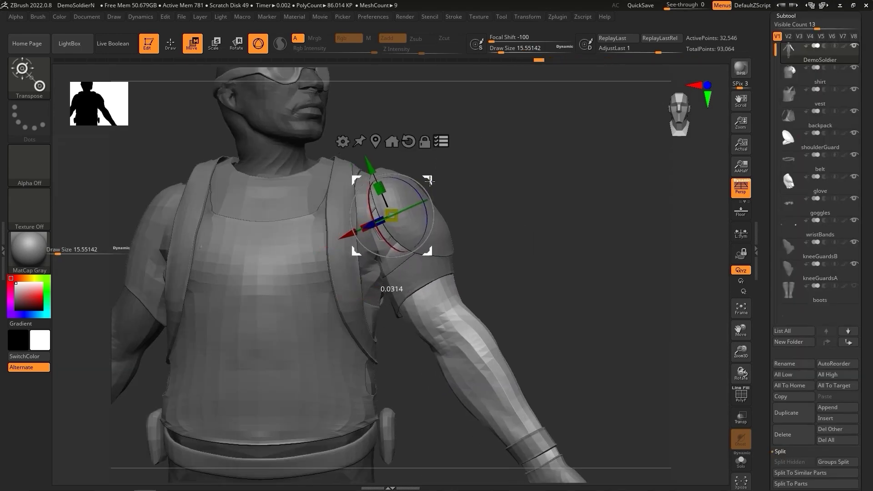
pyautogui.moveTo(430, 181); pyautogui.dragTo(432, 187)
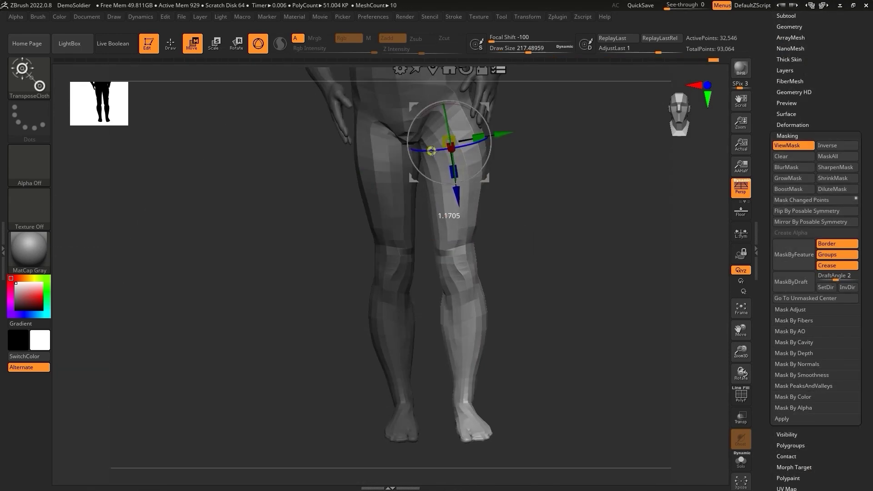
pyautogui.moveTo(455, 189); pyautogui.dragTo(457, 193)
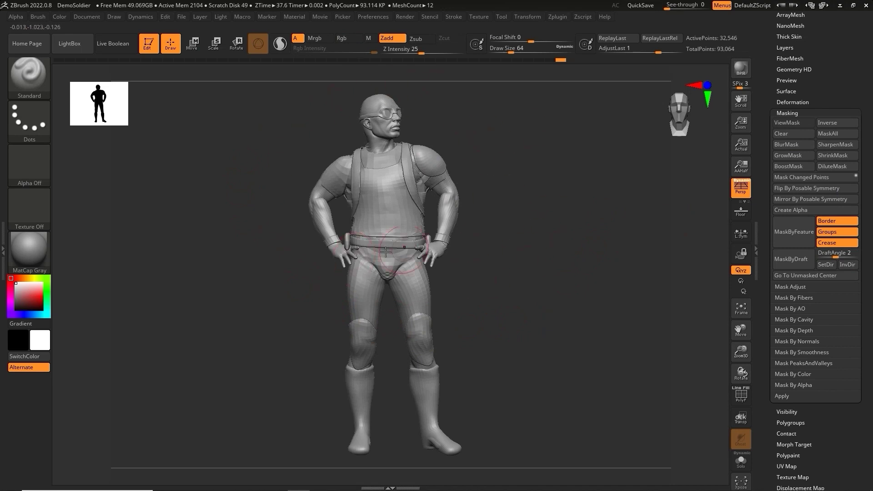
# - Stop recording on the soldier's pose layer and set its intensity to 1
pyautogui.click(806, 113)
pyautogui.click(800, 49)
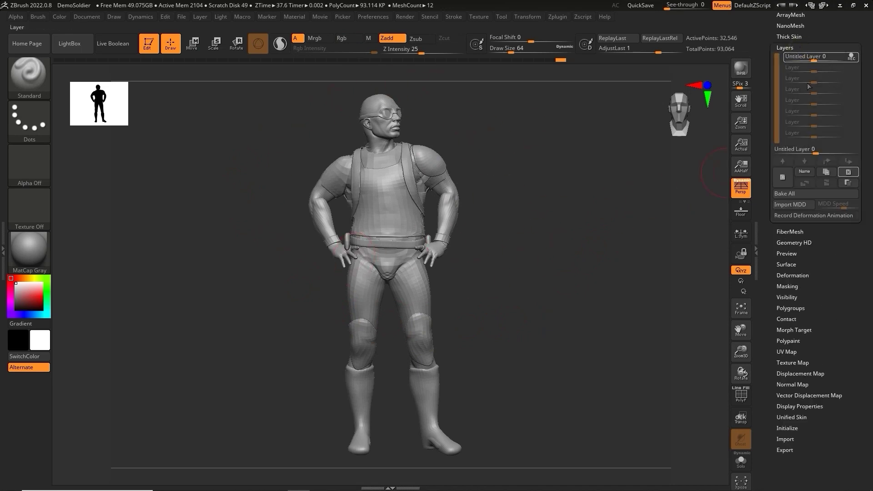
pyautogui.click(854, 59)
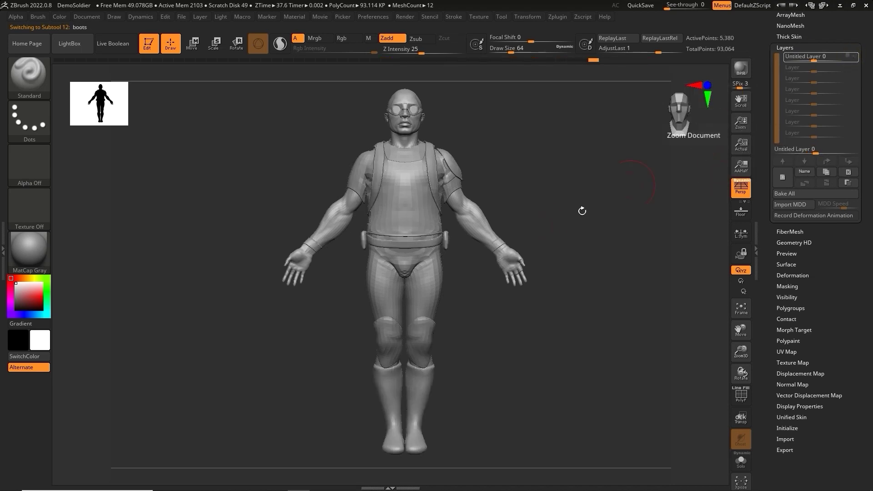
pyautogui.moveTo(815, 60); pyautogui.dragTo(842, 60)
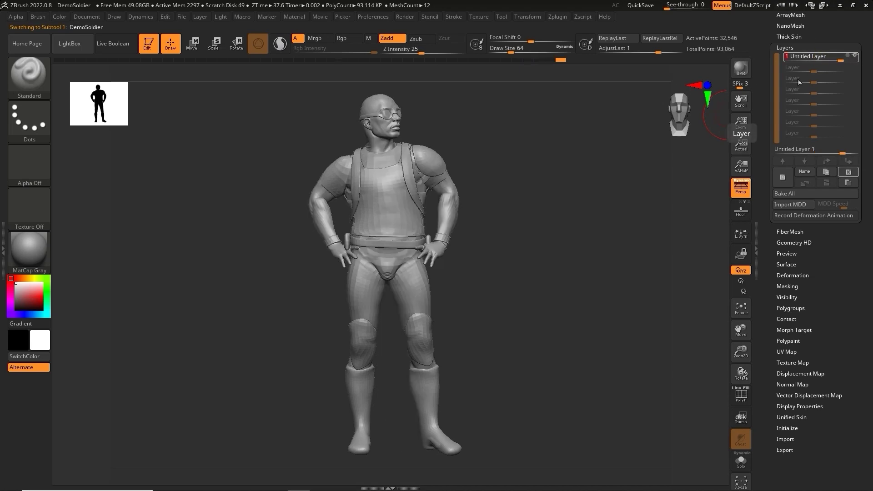
pyautogui.moveTo(637, 214)
pyautogui.mouseDown()
pyautogui.moveTo(571, 218)
pyautogui.moveTo(653, 214)
pyautogui.mouseUp()
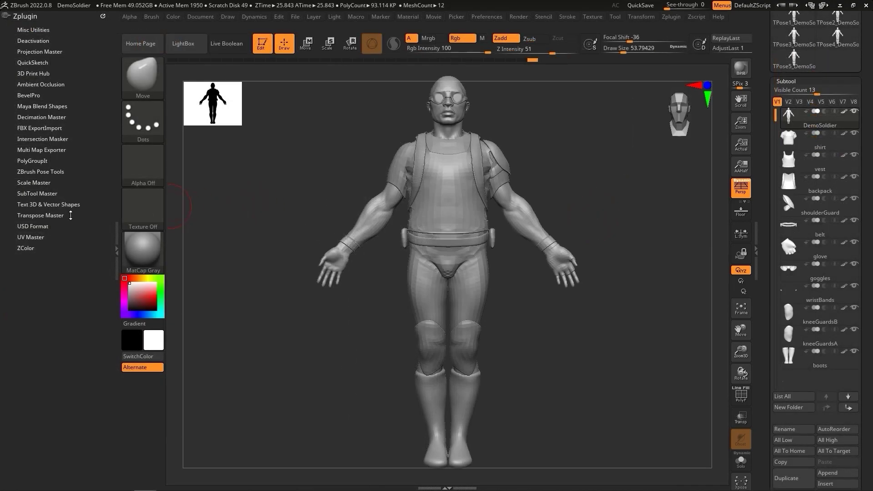
# - Generate a combined low-resolution TPoseMesh of the soldier's subtools with Transpose Master
pyautogui.click(71, 215)
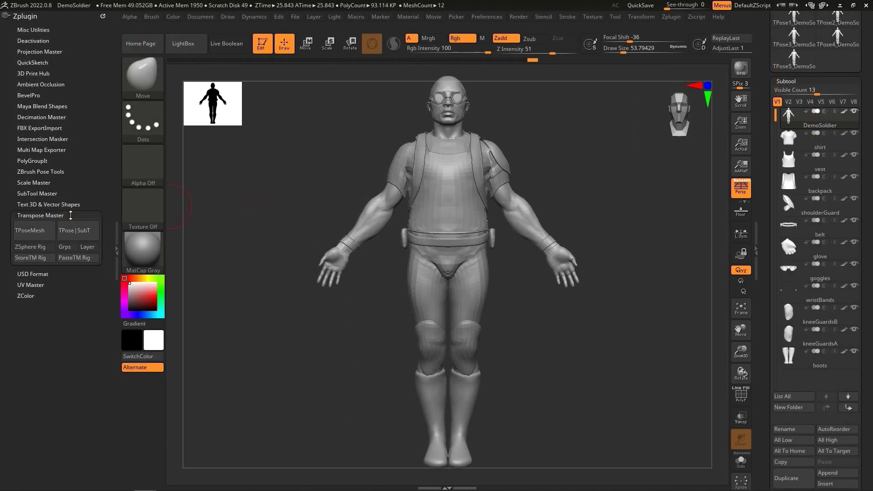
pyautogui.click(43, 236)
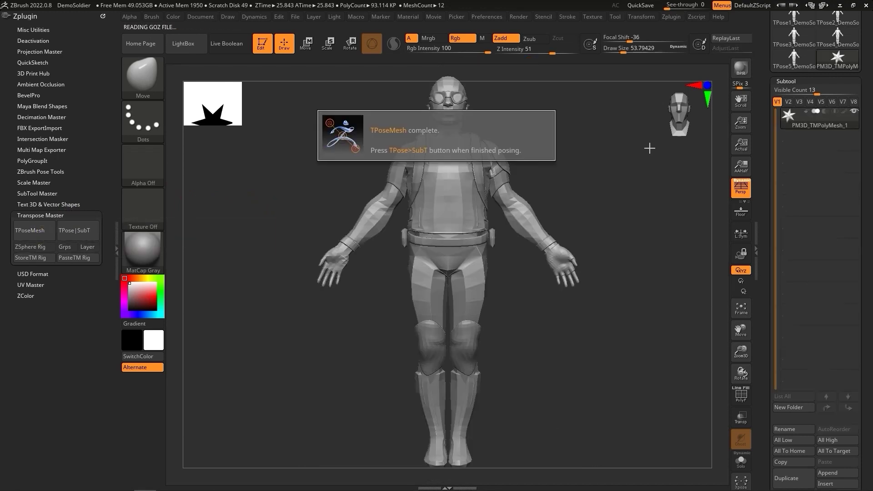
# - Pose the TPoseMesh soldier by raising the right forearm forward and rotating the hand palm-up with the Transpose gizmo
pyautogui.moveTo(585, 128)
pyautogui.keyDown('ctrl'); pyautogui.mouseDown()
pyautogui.moveTo(625, 190)
pyautogui.moveTo(415, 259)
pyautogui.moveTo(473, 69)
pyautogui.mouseUp(); pyautogui.keyUp('ctrl')
pyautogui.keyDown('ctrl'); pyautogui.click(568, 137); pyautogui.keyUp('ctrl')
pyautogui.press('w')
pyautogui.keyDown('alt'); pyautogui.click(448, 253); pyautogui.keyUp('alt')
pyautogui.moveTo(484, 253); pyautogui.dragTo(479, 248)
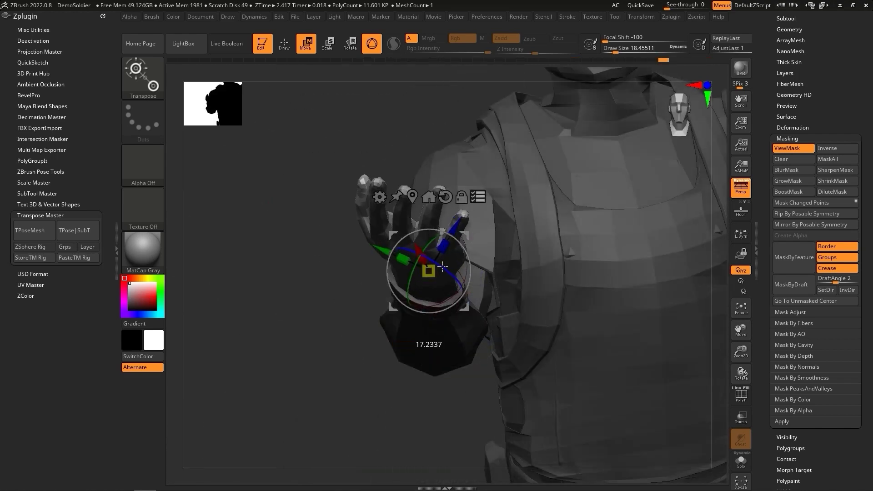
pyautogui.moveTo(400, 272); pyautogui.dragTo(398, 274)
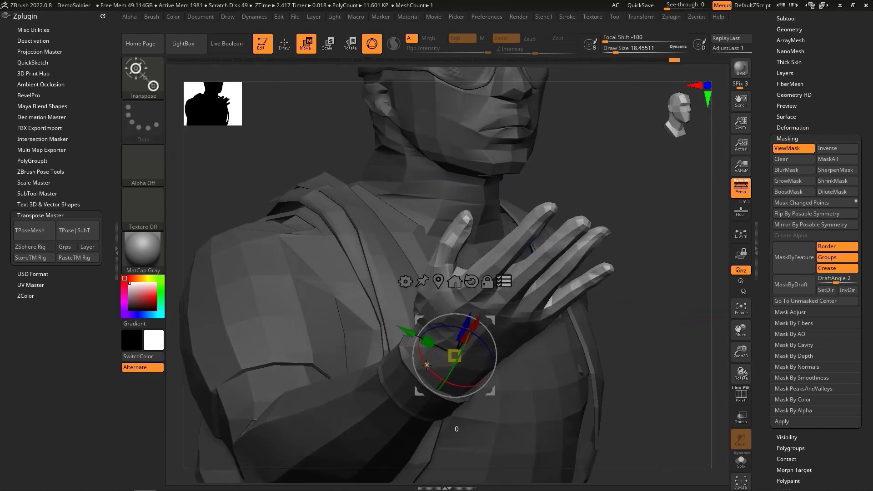
pyautogui.moveTo(428, 364); pyautogui.dragTo(432, 367)
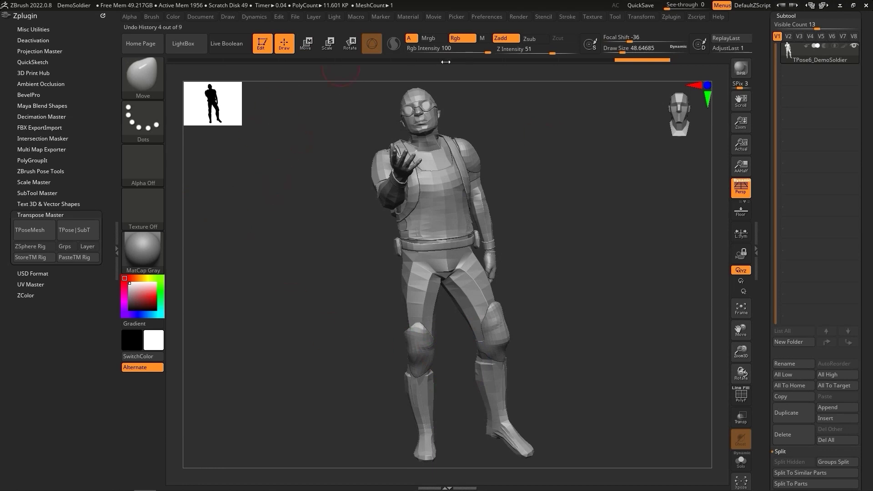
# - Transfer the posed TPoseMesh back to the soldier's subtools with the Layer option enabled
pyautogui.click(87, 246)
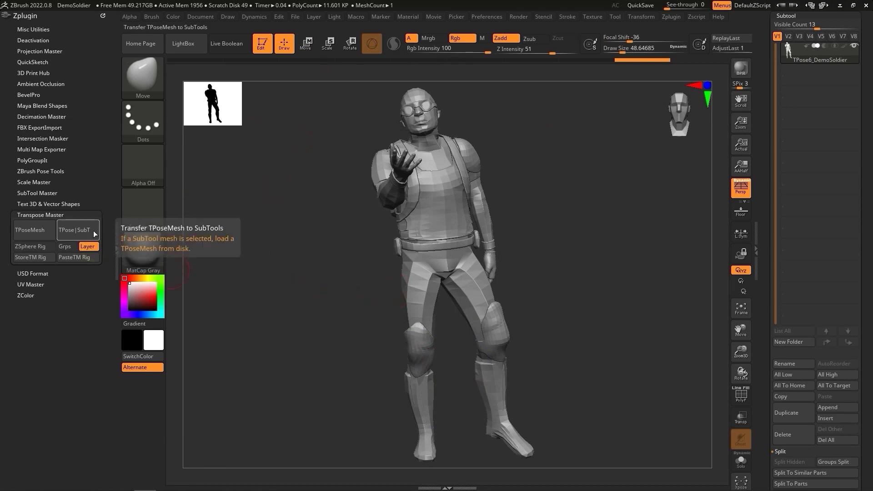
pyautogui.click(75, 229)
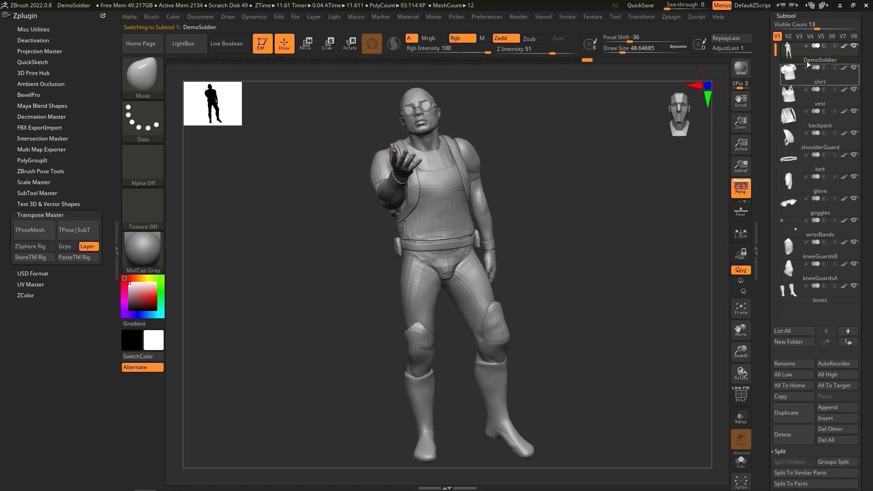
# - Set the newest pose layer's intensity to 0 on each subtool, working from the body down to the boots
pyautogui.click(789, 16)
pyautogui.click(785, 71)
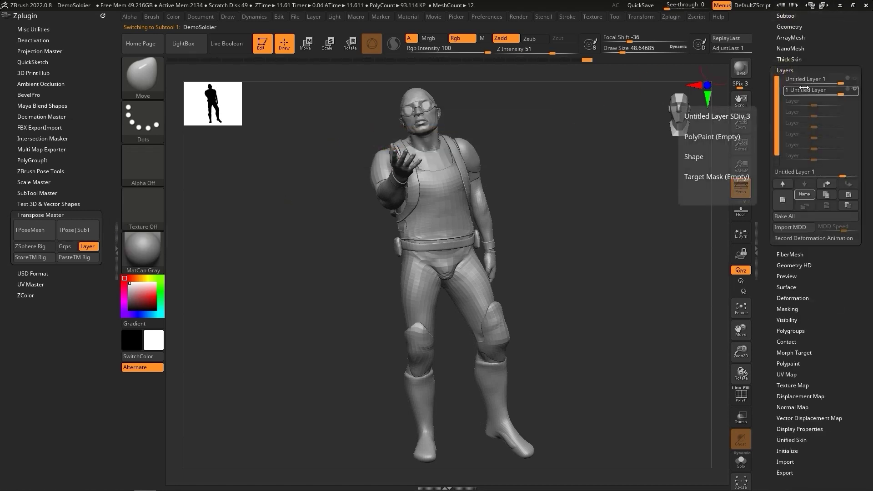
pyautogui.moveTo(841, 95); pyautogui.dragTo(813, 94)
pyautogui.press('Down')
pyautogui.press('Down')
pyautogui.press('Down')
pyautogui.press('Down')
pyautogui.moveTo(841, 94); pyautogui.dragTo(813, 94)
pyautogui.press('Down')
pyautogui.press('Down')
pyautogui.moveTo(841, 95); pyautogui.dragTo(813, 95)
pyautogui.press('Down')
pyautogui.press('Down')
pyautogui.moveTo(646, 161); pyautogui.dragTo(605, 153)
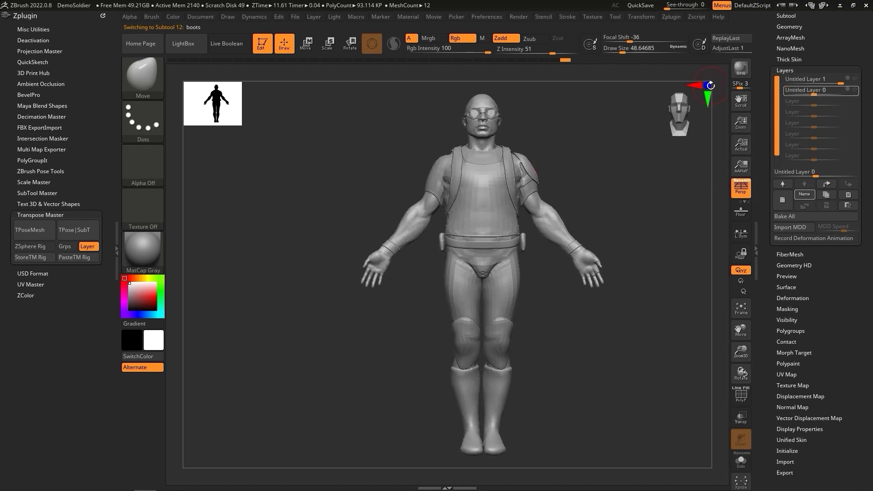
# - Set the first pose layer's intensity to 0 on the subtools, working back up to the DemoSoldier body
pyautogui.moveTo(841, 83)
pyautogui.mouseDown()
pyautogui.moveTo(812, 84)
pyautogui.moveTo(833, 83)
pyautogui.mouseUp()
pyautogui.press('Up')
pyautogui.press('Up')
pyautogui.press('Up')
pyautogui.press('Up')
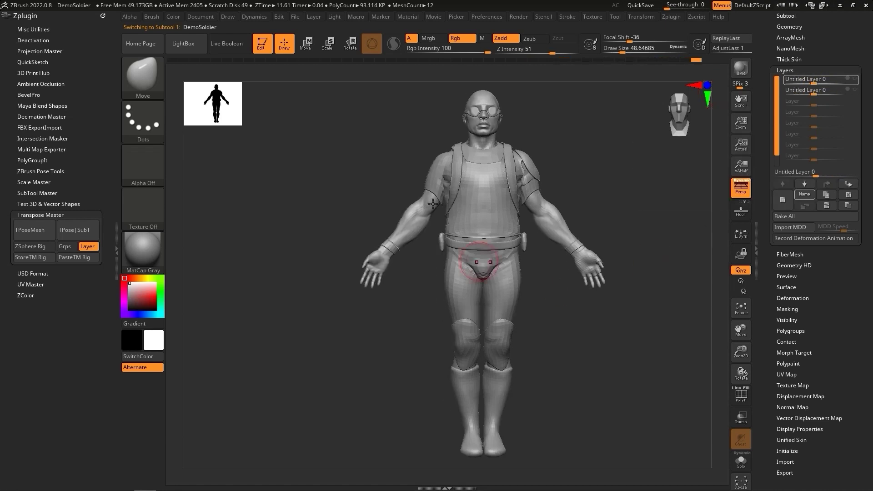
# - Rename the two untitled layers on the subtools as Pose1 and Pose2
pyautogui.click(804, 194)
pyautogui.write('Pose')
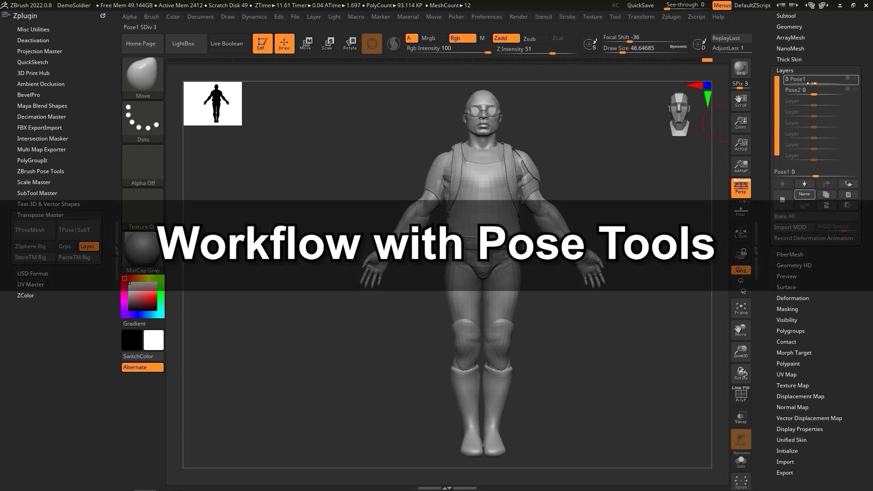
# - Check the two poses by setting Pose1 to 1, returning it to 0, and setting Pose2 to 1 on the subtools
pyautogui.click(812, 83)
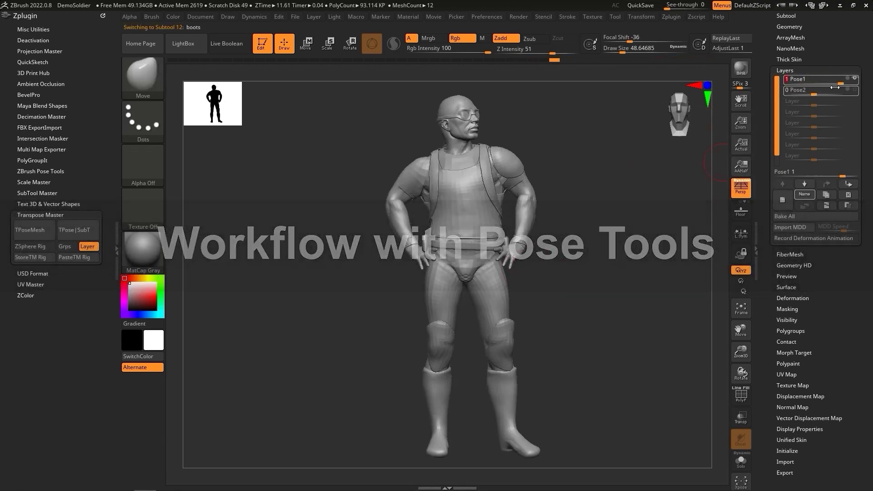
pyautogui.click(814, 84)
pyautogui.moveTo(814, 94); pyautogui.dragTo(842, 95)
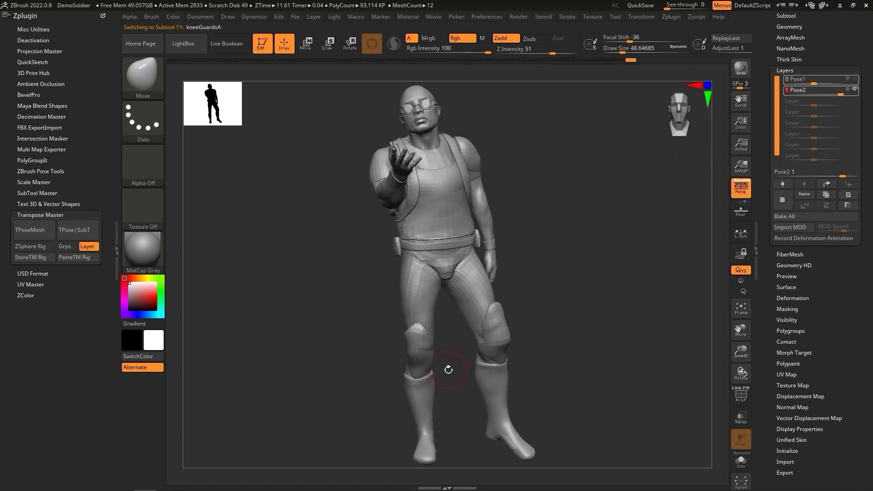
pyautogui.moveTo(449, 369); pyautogui.dragTo(376, 364)
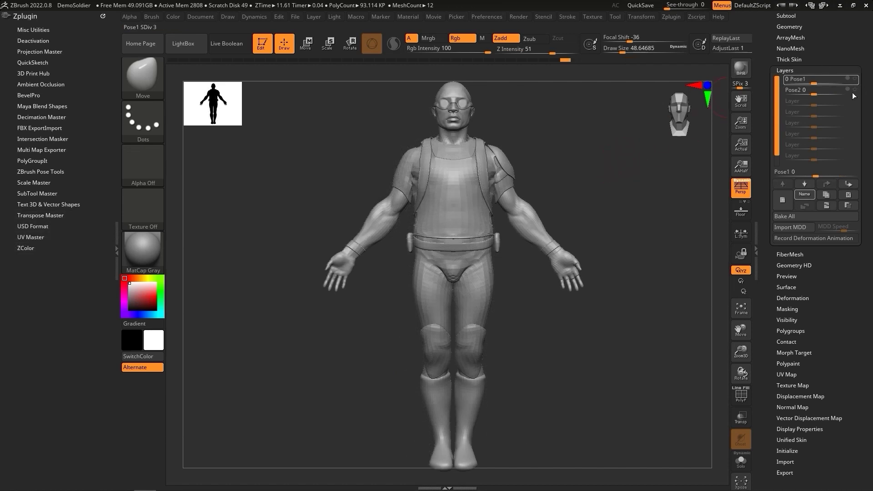
# - Open ZBrush Pose Tools and convert all existing layers to poses
pyautogui.click(73, 171)
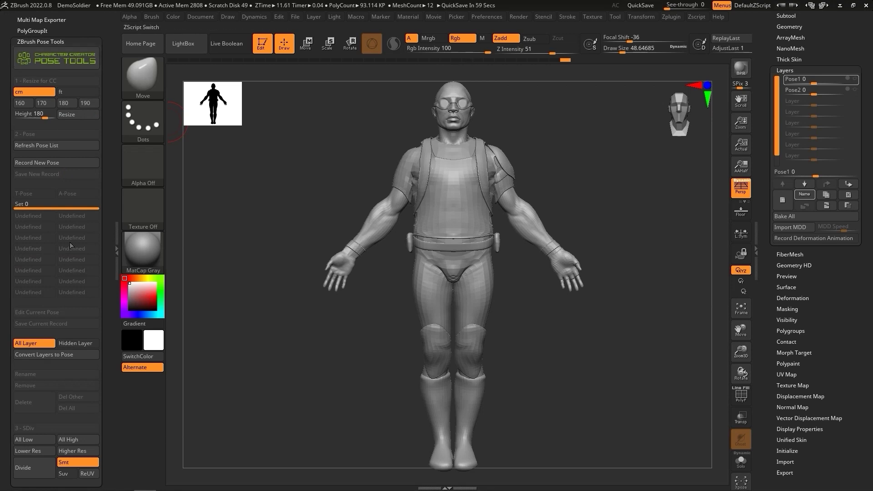
pyautogui.click(68, 351)
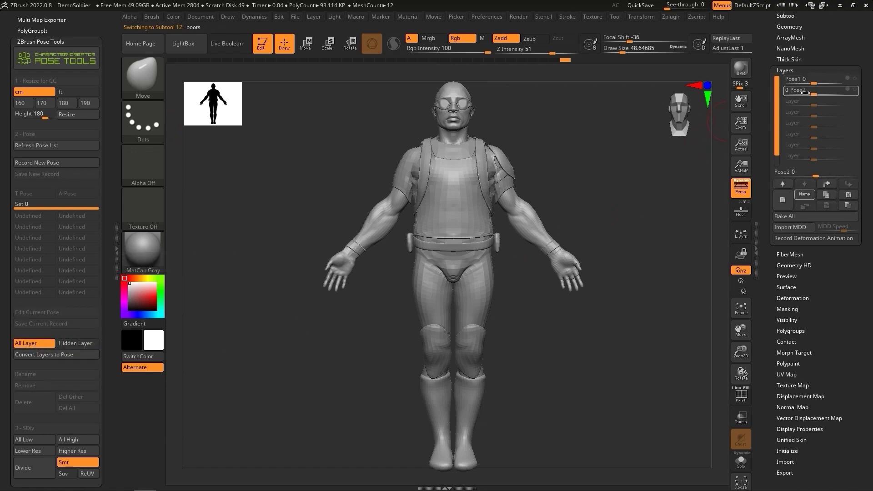
pyautogui.click(74, 358)
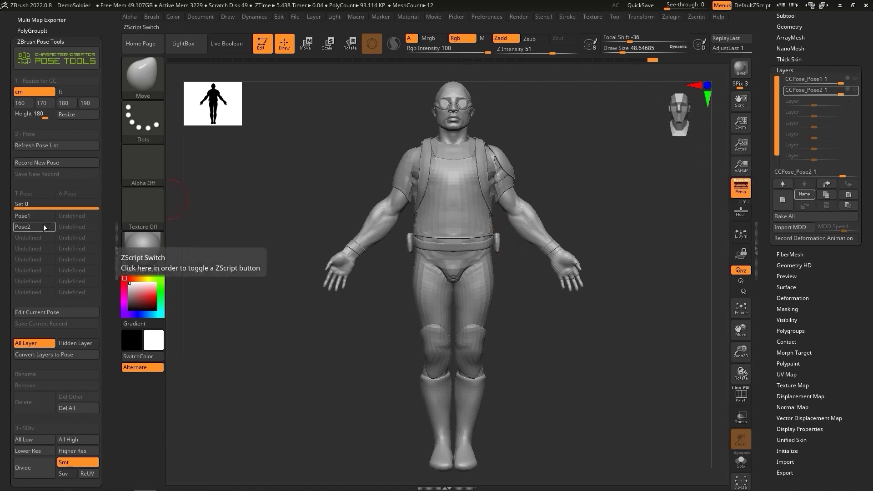
# - Preview the converted Pose1 and Pose2 on the whole soldier, viewing the result from another angle
pyautogui.click(34, 217)
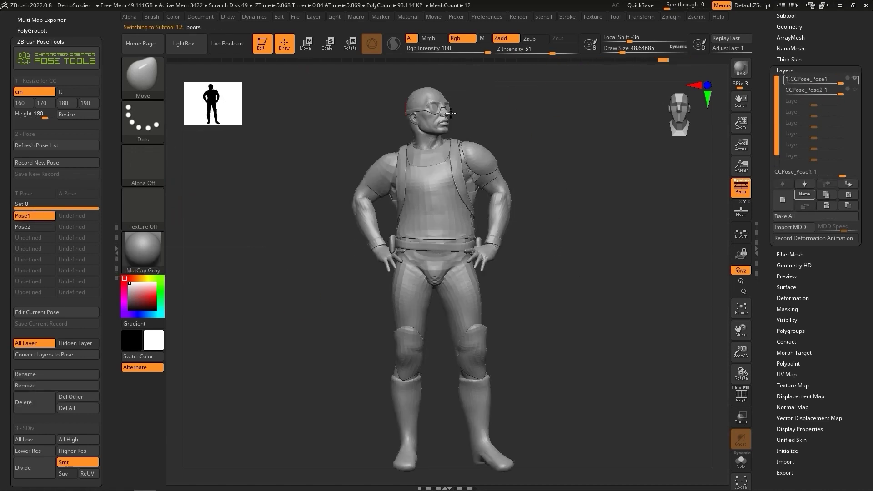
pyautogui.moveTo(501, 275)
pyautogui.mouseDown()
pyautogui.moveTo(519, 279)
pyautogui.moveTo(496, 281)
pyautogui.mouseUp()
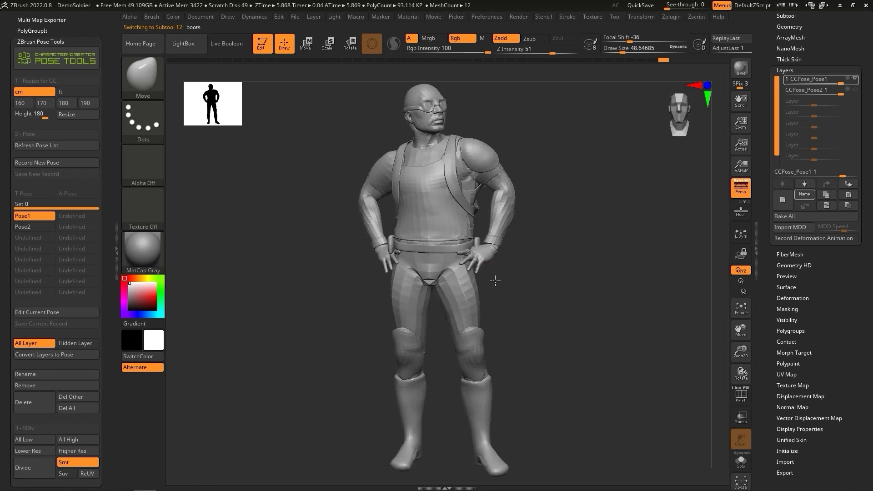
pyautogui.click(42, 227)
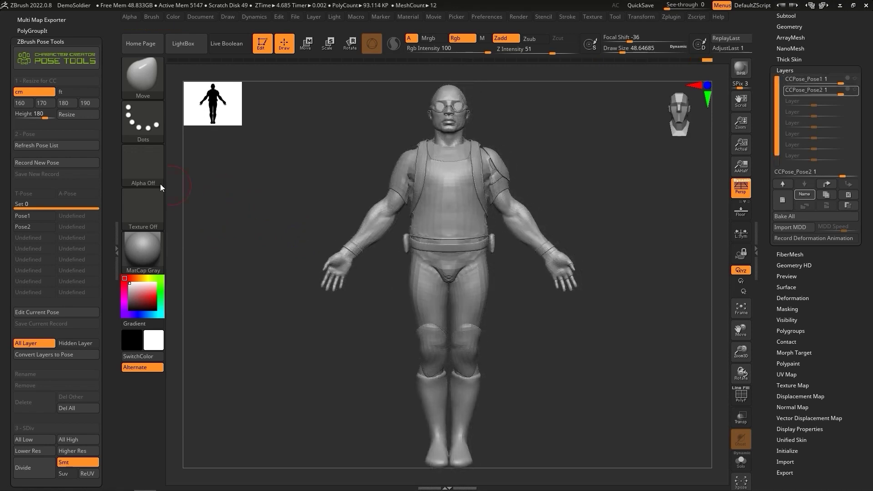
# - Record a new pose and bring the soldier into a forward-leaning run in side view with the Transpose gizmo
pyautogui.click(70, 165)
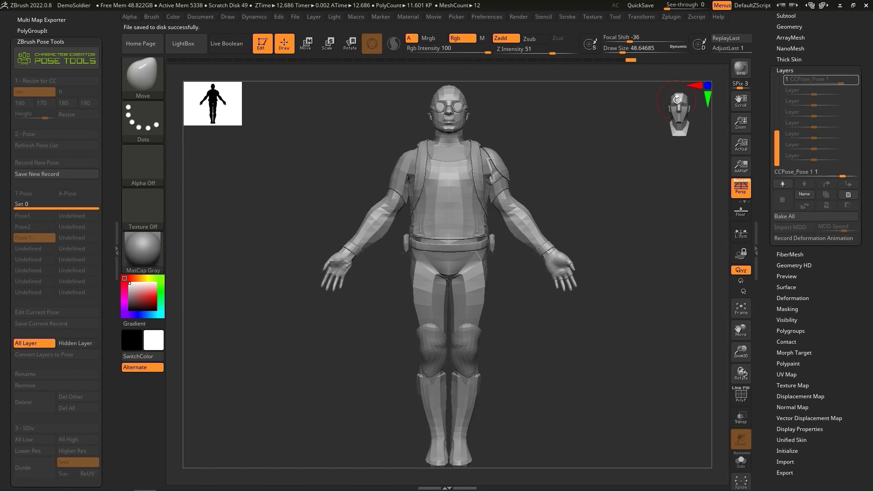
pyautogui.moveTo(523, 184)
pyautogui.keyDown('shift'); pyautogui.mouseDown()
pyautogui.moveTo(585, 185)
pyautogui.moveTo(545, 186)
pyautogui.mouseUp(); pyautogui.keyUp('shift')
pyautogui.press('w')
pyautogui.click(419, 430)
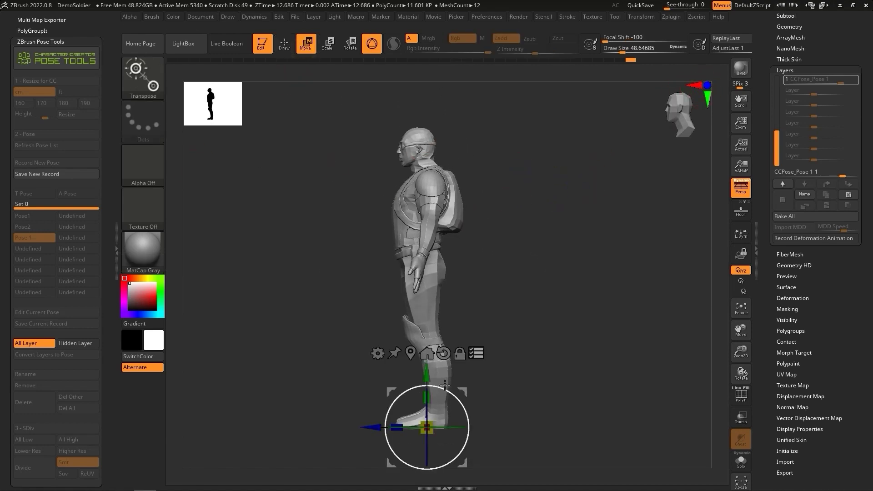
pyautogui.moveTo(420, 430); pyautogui.dragTo(425, 263)
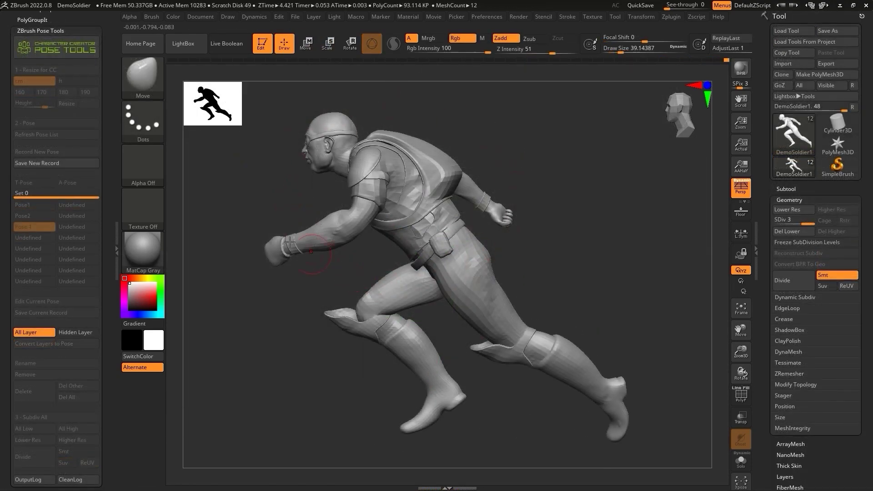
pyautogui.moveTo(250, 219)
pyautogui.mouseDown()
pyautogui.moveTo(325, 221)
pyautogui.moveTo(254, 219)
pyautogui.mouseUp()
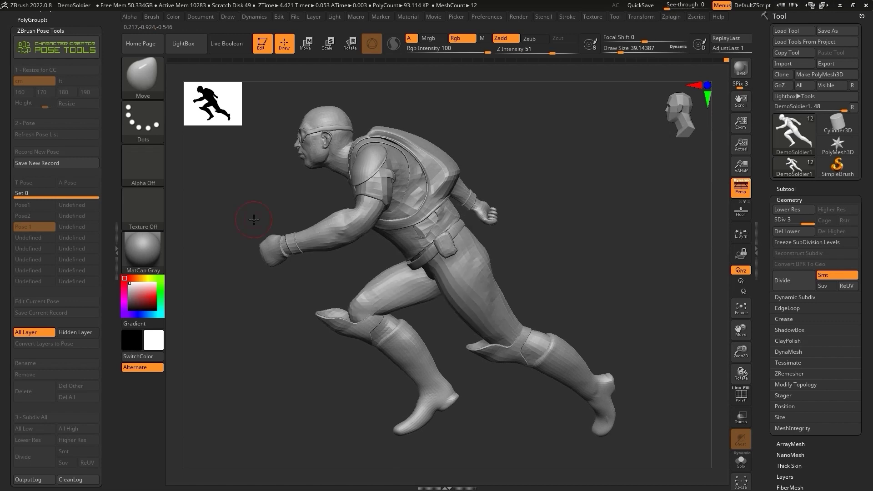
# - Save the new pose record and rename it Run
pyautogui.click(62, 165)
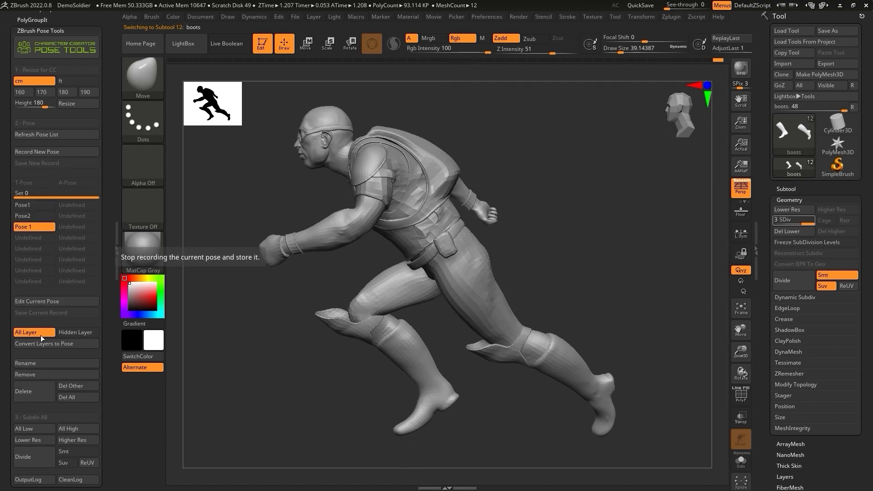
pyautogui.click(45, 364)
pyautogui.press('Return')
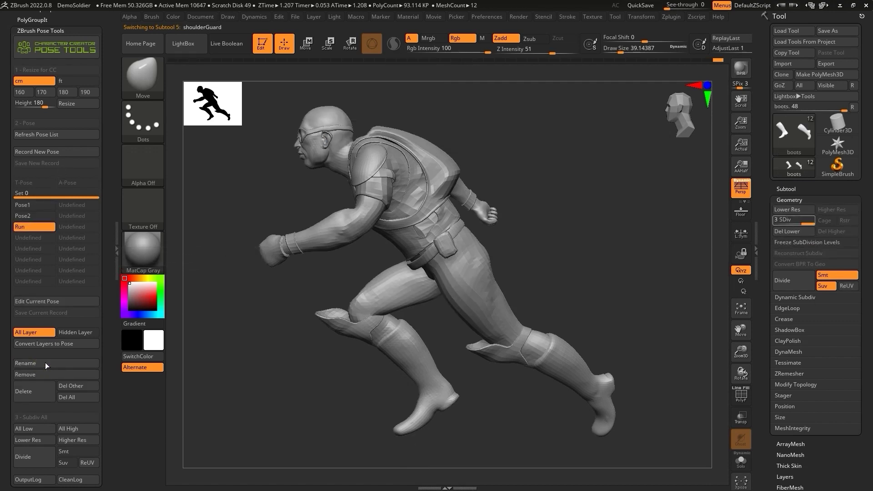
# - Activate Pose2 on the soldier and rename it Talk
pyautogui.click(23, 215)
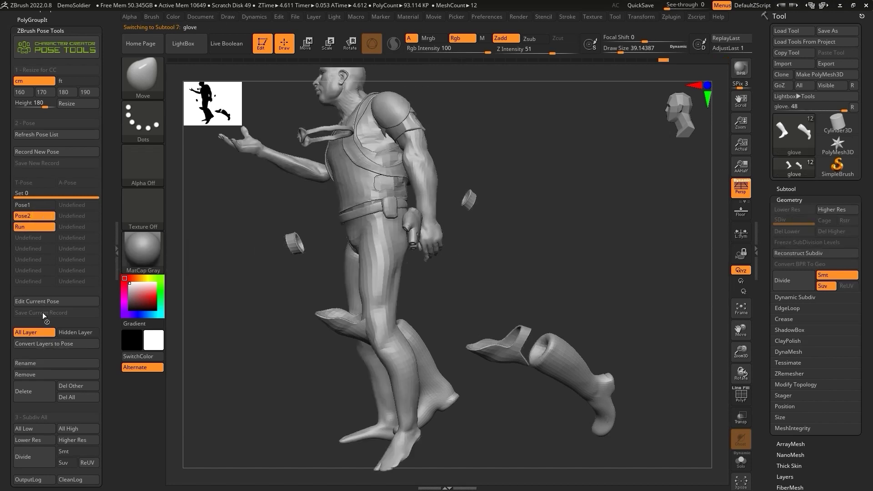
pyautogui.click(746, 312)
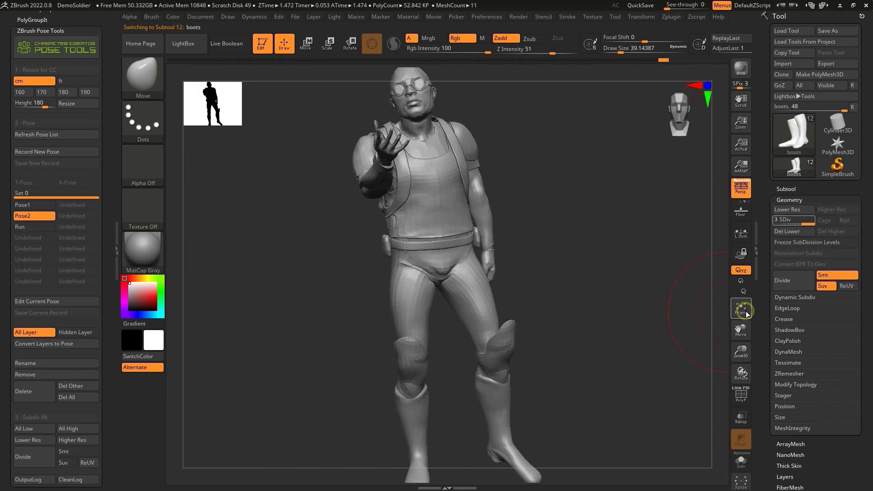
pyautogui.click(37, 364)
pyautogui.write('Talk')
pyautogui.press('Return')
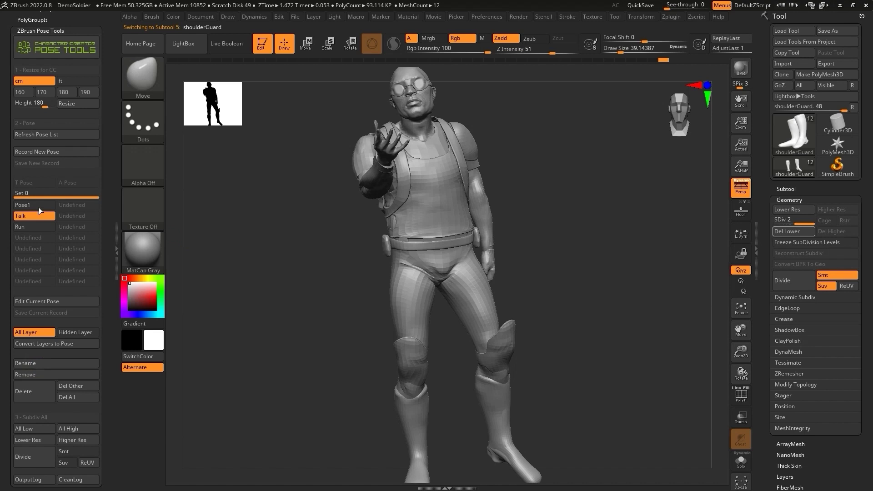
# - Activate Pose1 on the soldier and rename it Stand
pyautogui.click(39, 208)
pyautogui.click(38, 363)
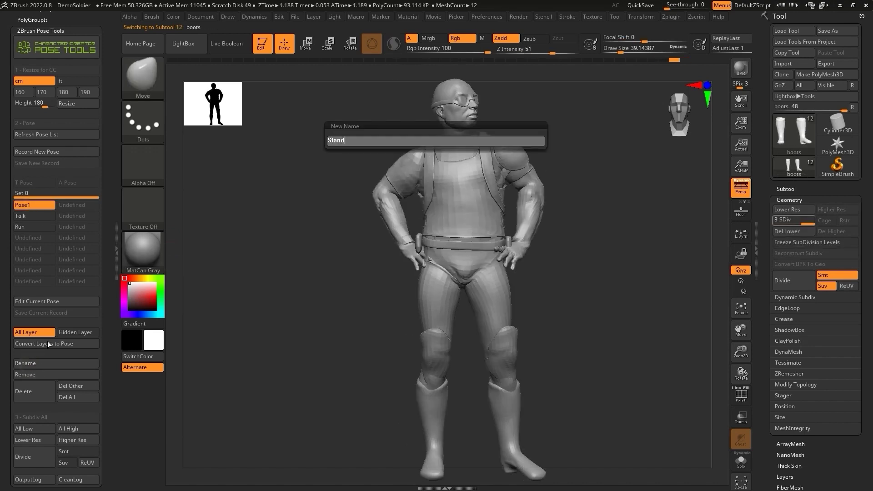
pyautogui.write('Stand')
pyautogui.press('Return')
# - Show the layer list in place of the geometry settings, then activate the Run pose and open it for editing
pyautogui.click(789, 199)
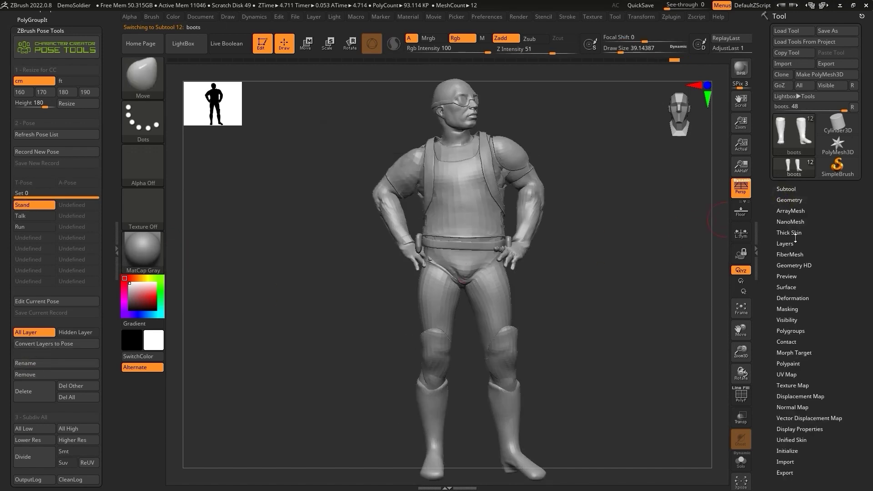
pyautogui.click(786, 243)
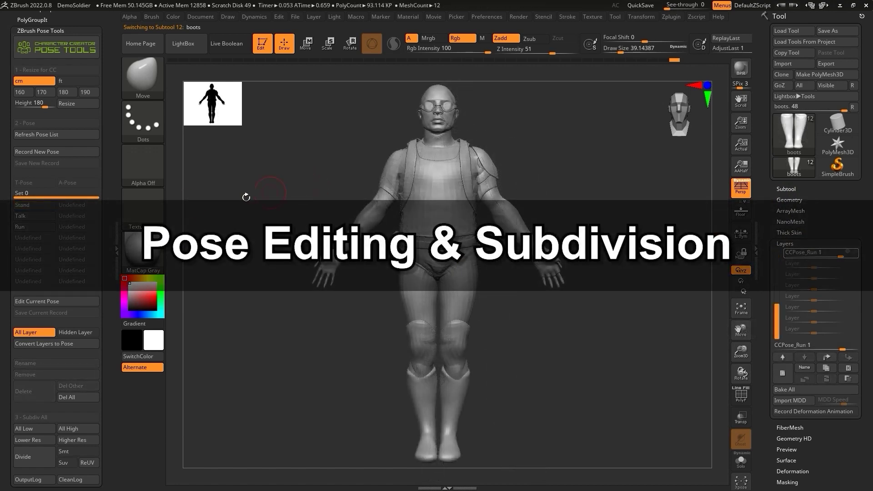
pyautogui.click(43, 228)
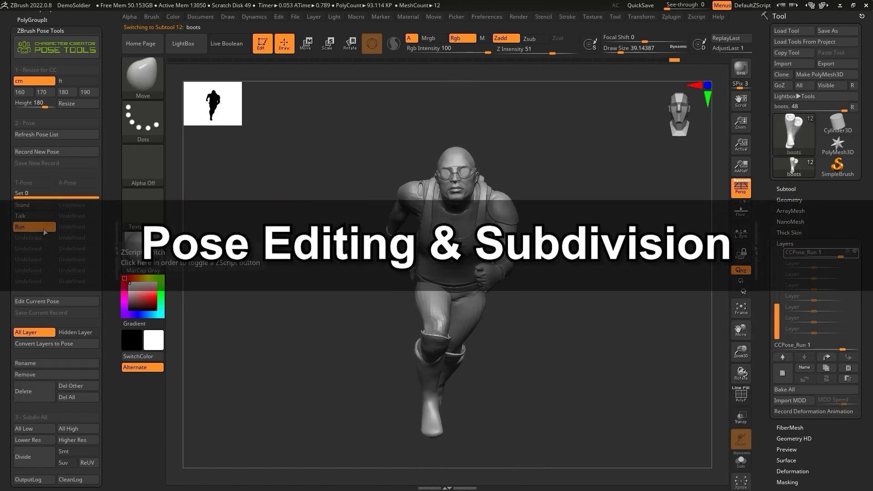
pyautogui.click(61, 304)
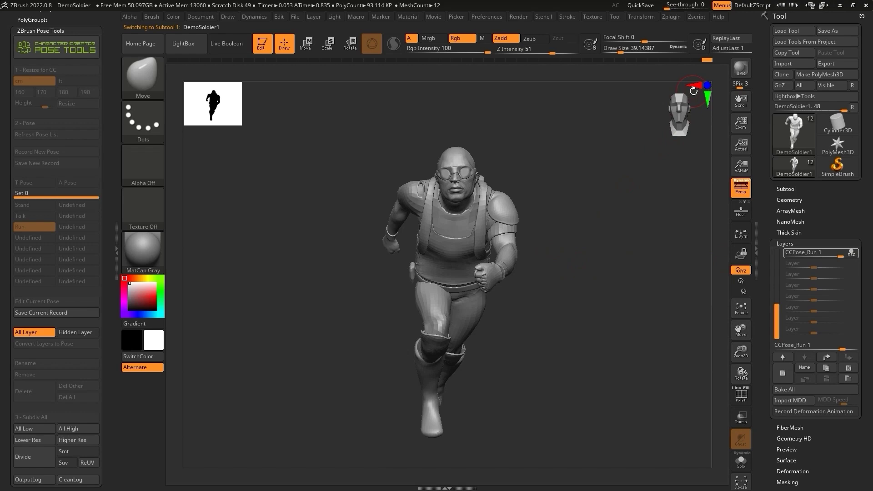
# - Reshape the running soldier's hip and buttock with Move brush strokes, adjusting the brush size as needed
pyautogui.moveTo(694, 91); pyautogui.dragTo(349, 343)
pyautogui.keyDown('ctrl'); pyautogui.moveTo(349, 343); pyautogui.dragTo(410, 212, button='right'); pyautogui.keyUp('ctrl')
pyautogui.moveTo(409, 212); pyautogui.dragTo(399, 234)
pyautogui.moveTo(399, 234)
pyautogui.mouseDown(button='right')
pyautogui.moveTo(252, 275)
pyautogui.moveTo(474, 268)
pyautogui.mouseUp(button='right')
pyautogui.press('space')
pyautogui.moveTo(514, 207); pyautogui.dragTo(478, 193)
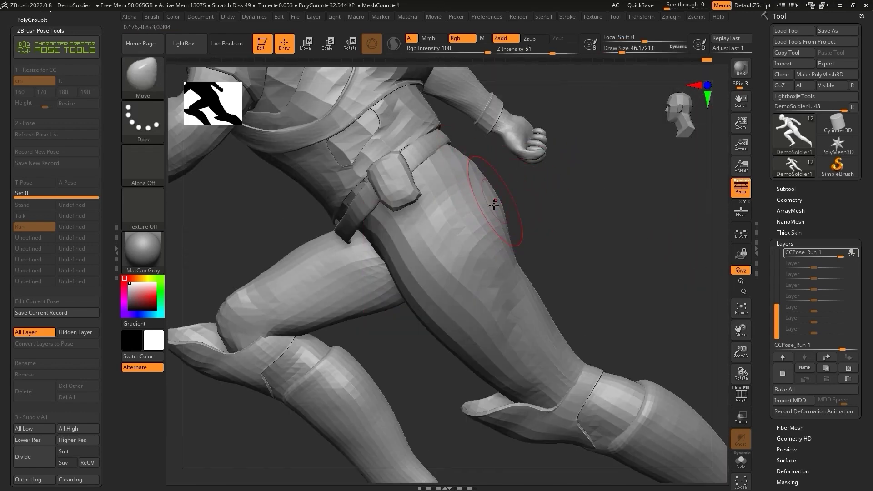
pyautogui.keyDown('ctrl'); pyautogui.moveTo(475, 230); pyautogui.dragTo(455, 200, button='right'); pyautogui.keyUp('ctrl')
pyautogui.moveTo(455, 200)
pyautogui.mouseDown(button='right')
pyautogui.moveTo(437, 205)
pyautogui.moveTo(456, 242)
pyautogui.mouseUp(button='right')
# - Reduce the Move brush's draw size and adjust the shape around the soldier's bent elbow
pyautogui.press('space')
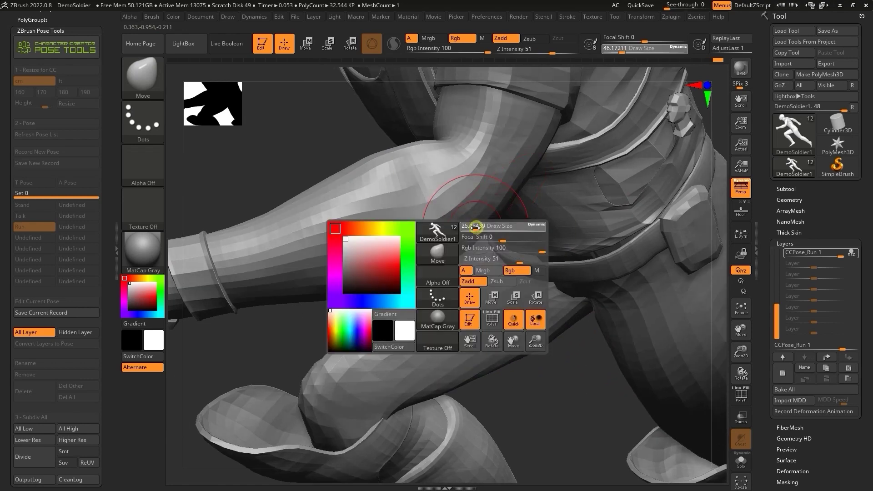
pyautogui.moveTo(476, 228); pyautogui.dragTo(470, 228)
pyautogui.moveTo(471, 228); pyautogui.dragTo(487, 244, button='right')
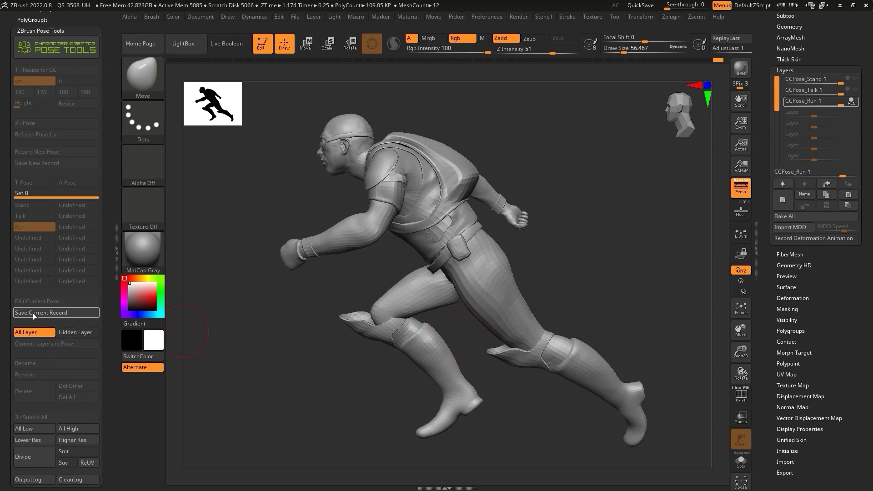
# - Stop recording the edited Run pose and save it
pyautogui.click(67, 314)
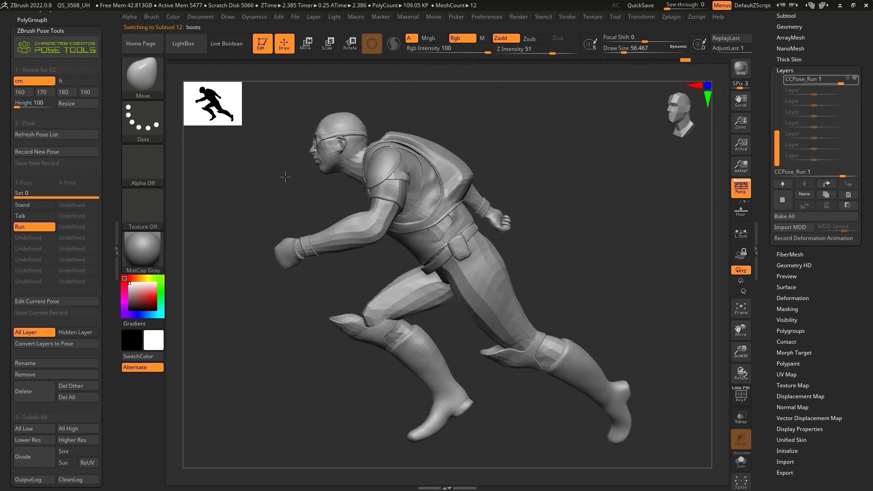
pyautogui.moveTo(284, 175); pyautogui.dragTo(257, 165)
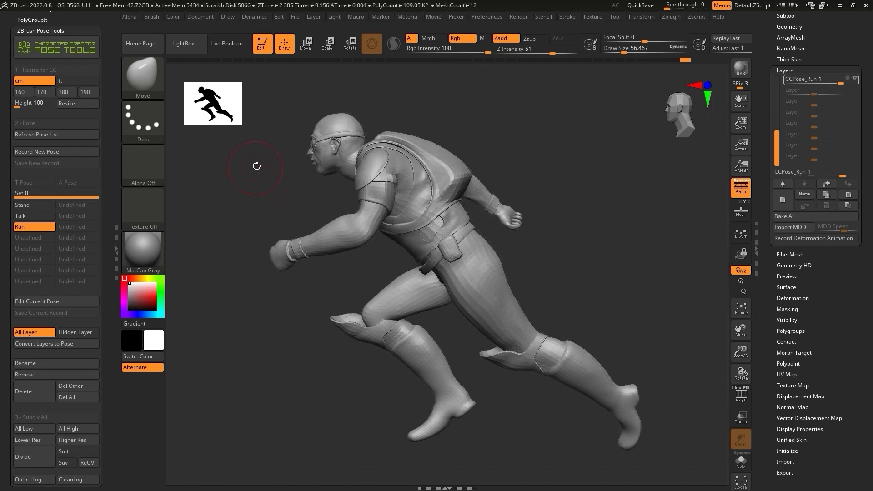
# - Show the geometry settings and switch the active boots subtool to subdivision level 1 and back to level 3
pyautogui.moveTo(8, 218); pyautogui.dragTo(9, 134)
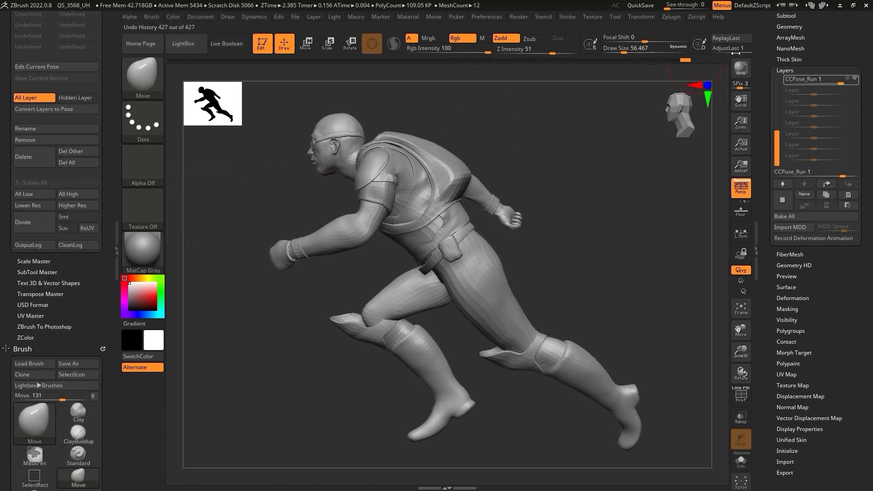
pyautogui.click(789, 27)
pyautogui.moveTo(800, 52); pyautogui.dragTo(778, 58)
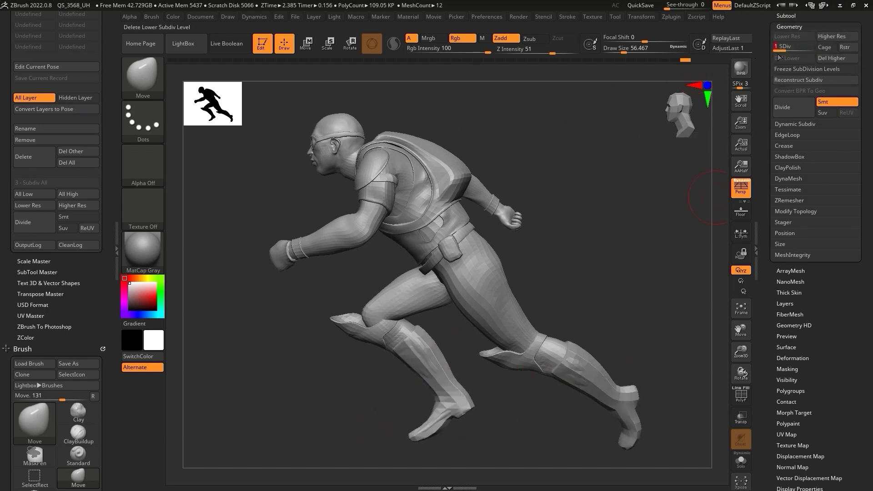
pyautogui.click(807, 48)
# - Set all subtools to their lowest subdivision level, then to their highest
pyautogui.click(39, 193)
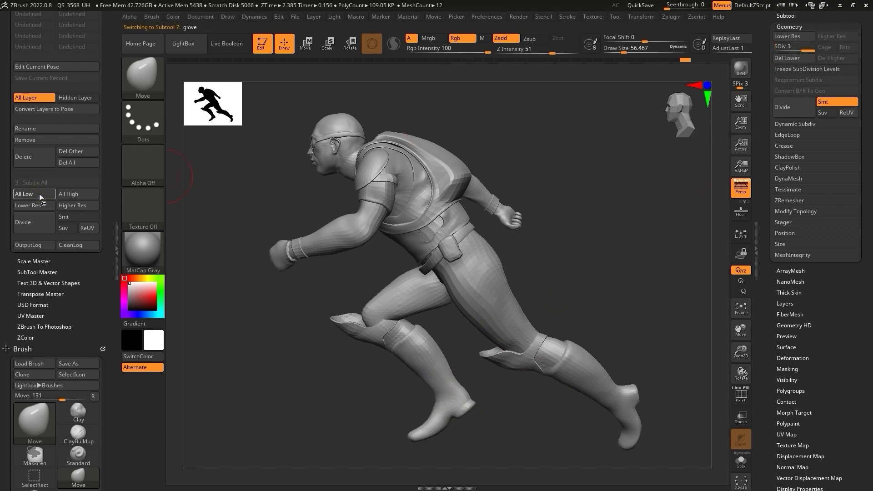
pyautogui.click(85, 194)
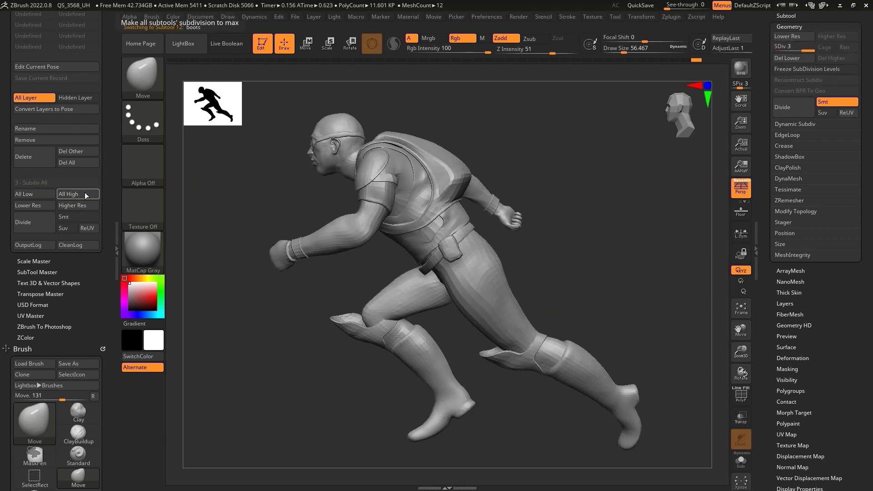
# - Lower all subtools by two subdivision levels together, then raise them one level
pyautogui.click(44, 211)
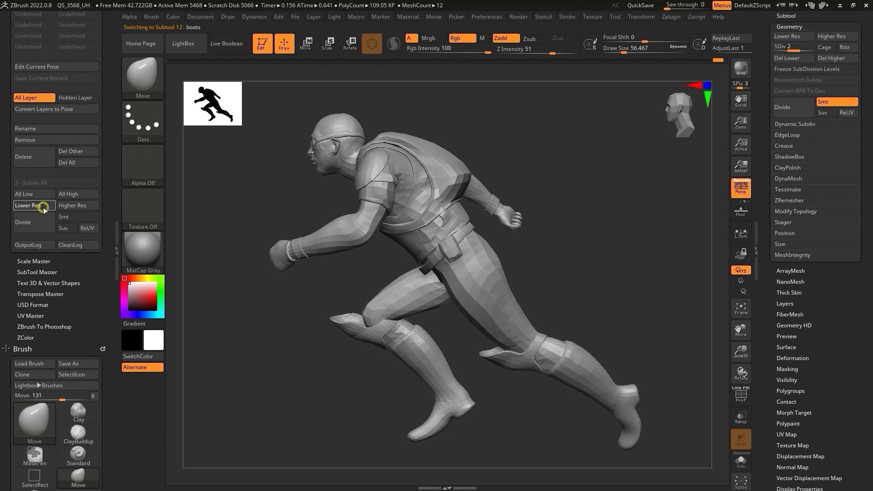
pyautogui.click(44, 207)
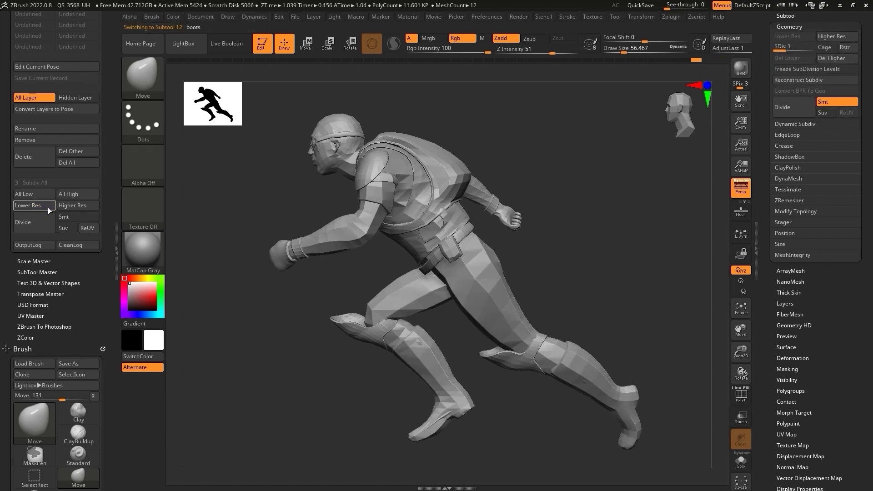
pyautogui.click(86, 206)
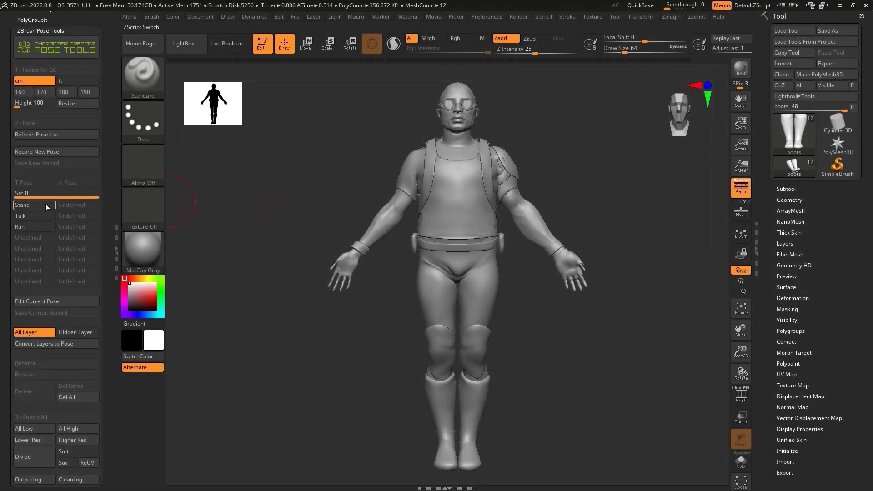
# - Activate the Stand pose, show the layer list and remove that pose from the pose list
pyautogui.click(46, 205)
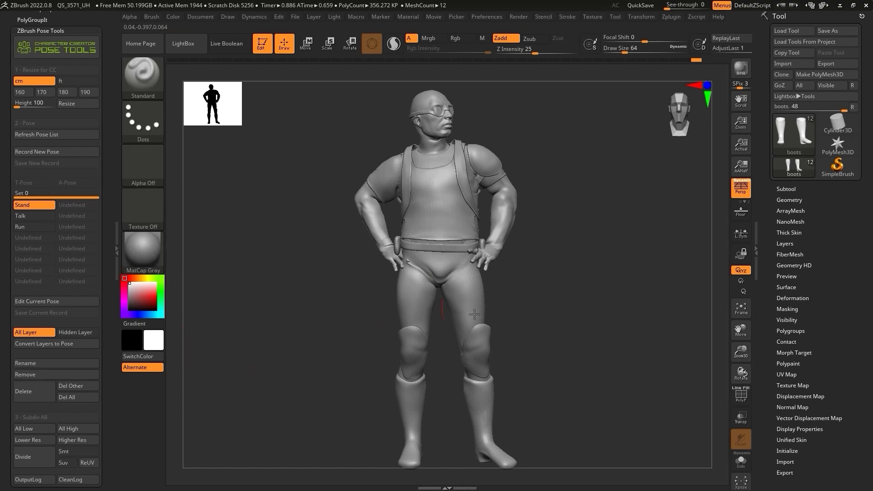
pyautogui.click(786, 243)
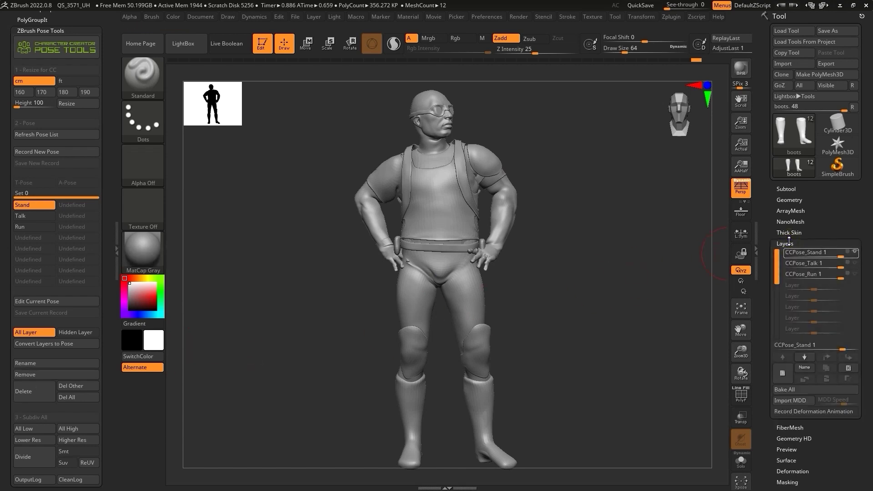
pyautogui.click(40, 375)
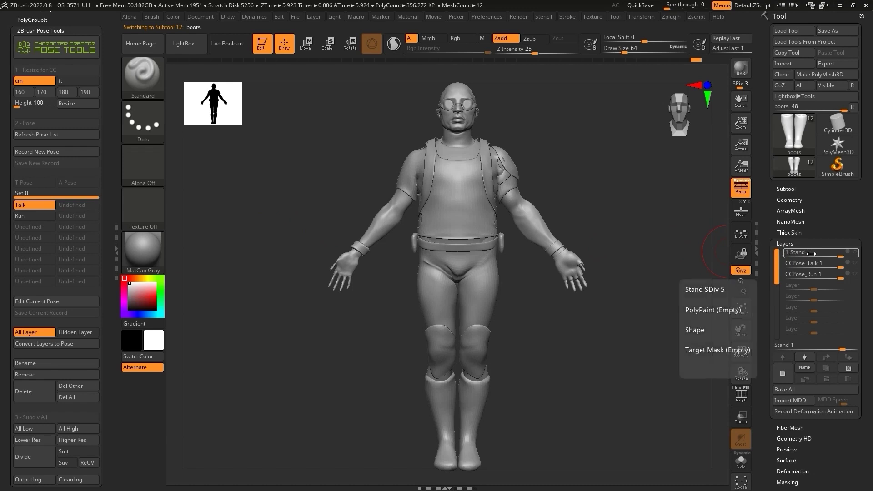
# - Convert the removed Stand layer back into a pose, then activate that pose and delete it
pyautogui.click(86, 347)
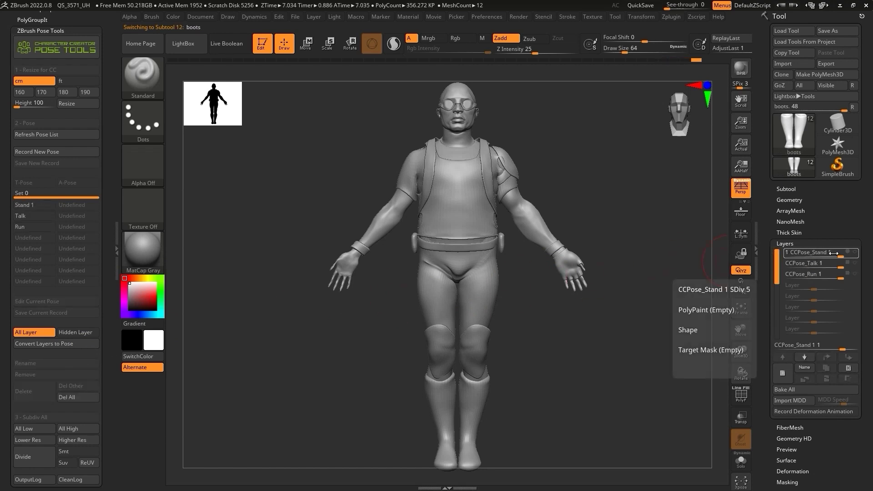
pyautogui.click(44, 206)
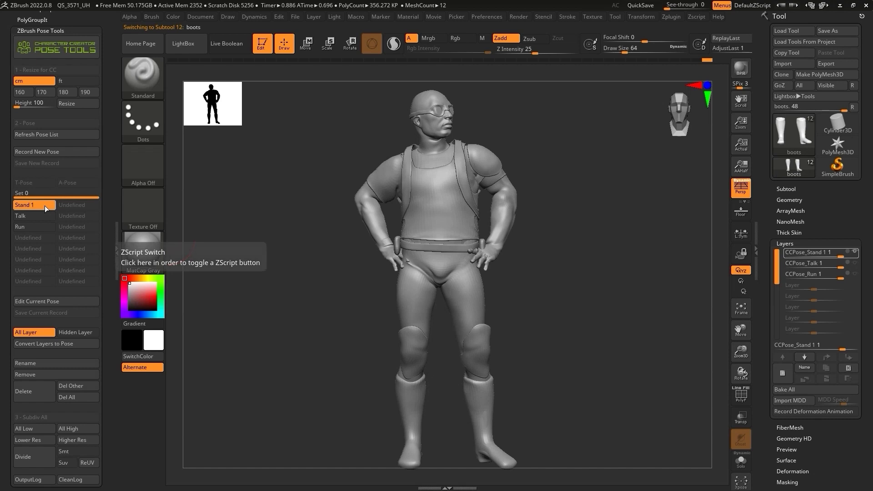
pyautogui.click(34, 394)
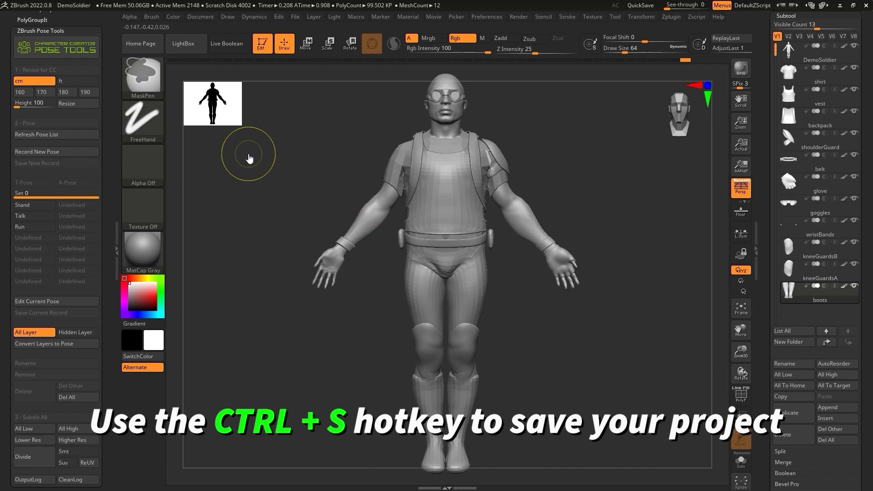
# - Save the soldier project and reopen DemoSoldier.ZPR from the Project folder in File Explorer
pyautogui.hotkey('ctrl', 's')
pyautogui.click(556, 301)
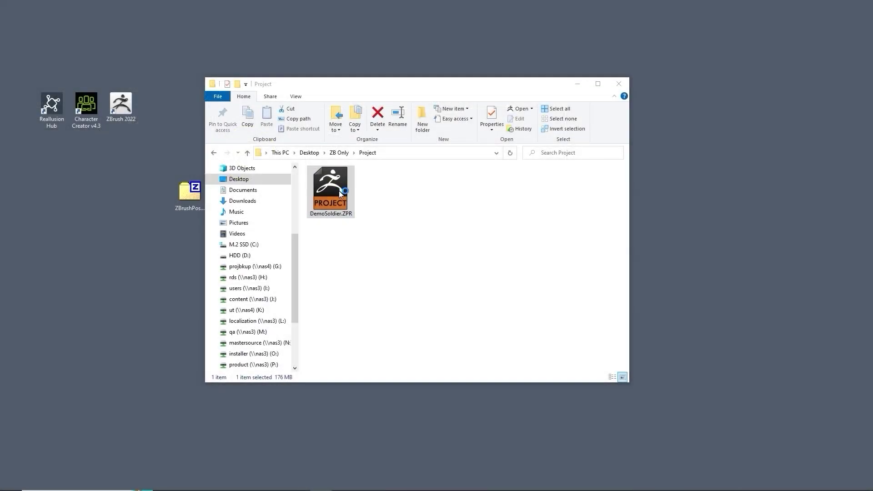
pyautogui.doubleClick(340, 193)
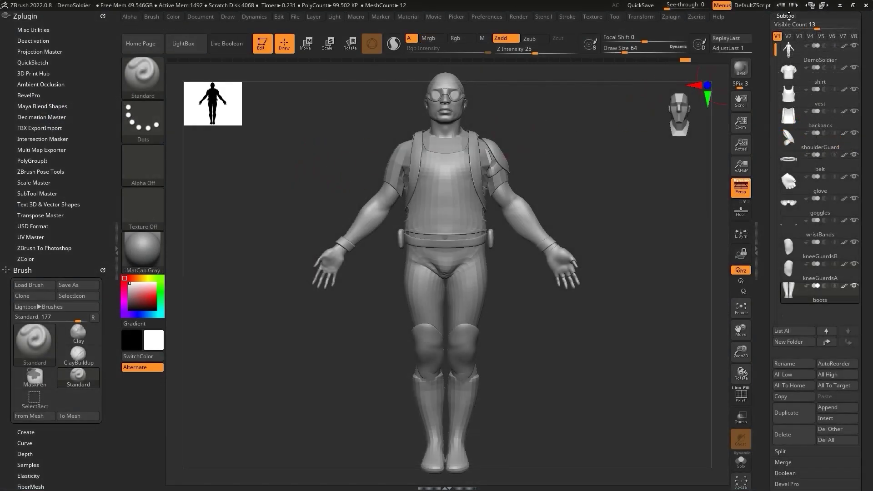
# - Show the layer list of the reopened soldier and refresh the pose list in ZBrush Pose Tools
pyautogui.click(789, 16)
pyautogui.click(795, 71)
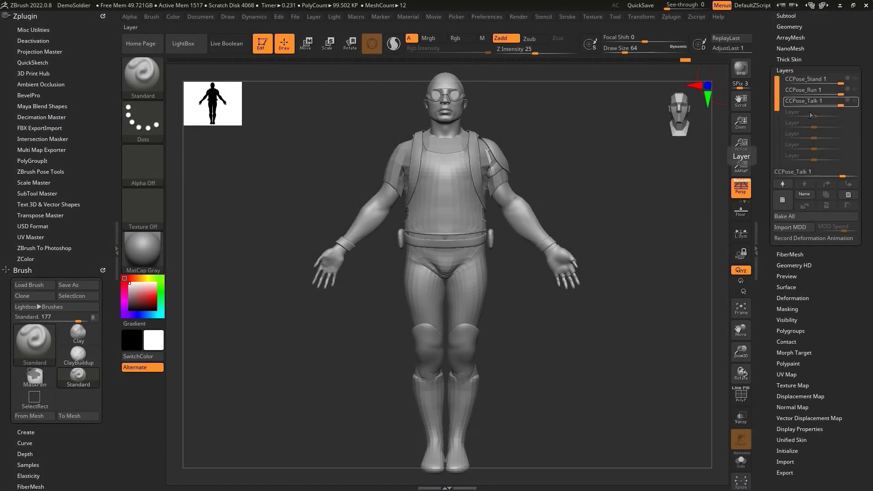
pyautogui.click(63, 172)
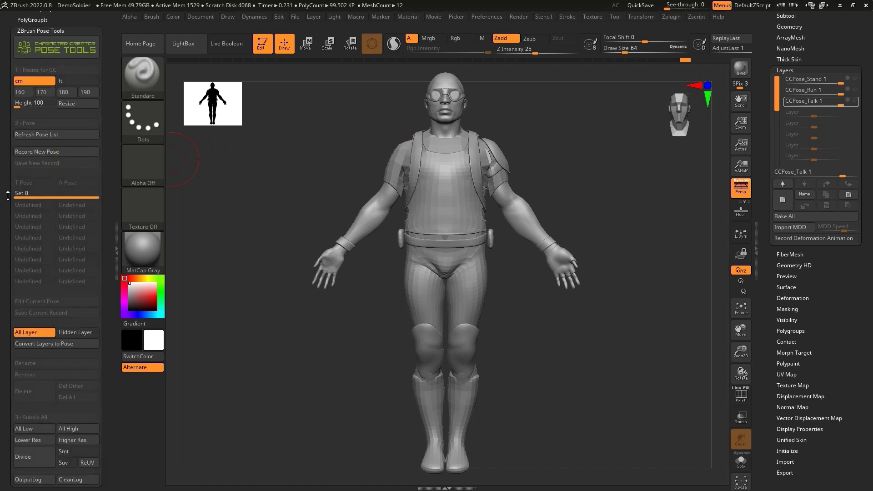
pyautogui.click(74, 137)
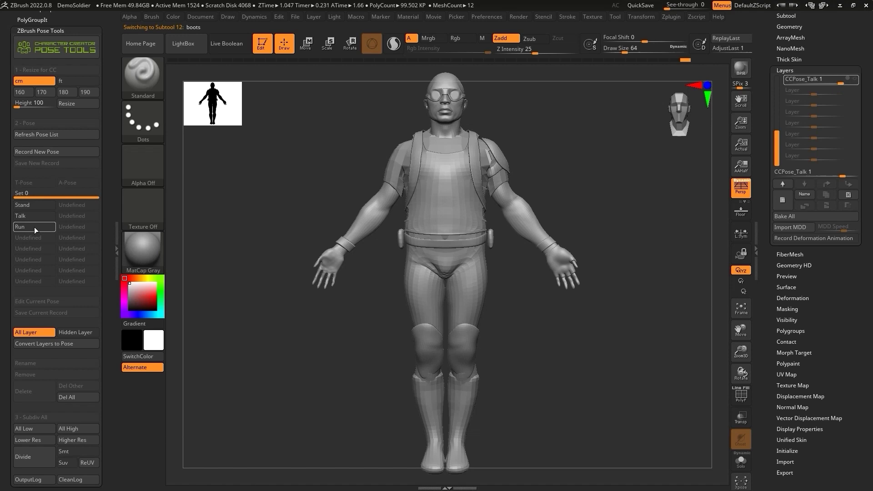
# - Activate the Stand, Talk and Run poses on the reopened soldier one after another
pyautogui.click(33, 205)
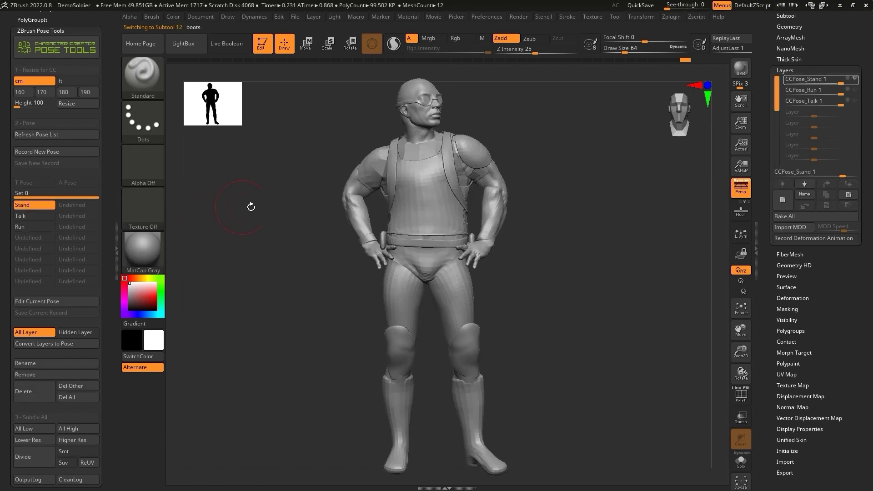
pyautogui.moveTo(251, 207); pyautogui.dragTo(328, 207)
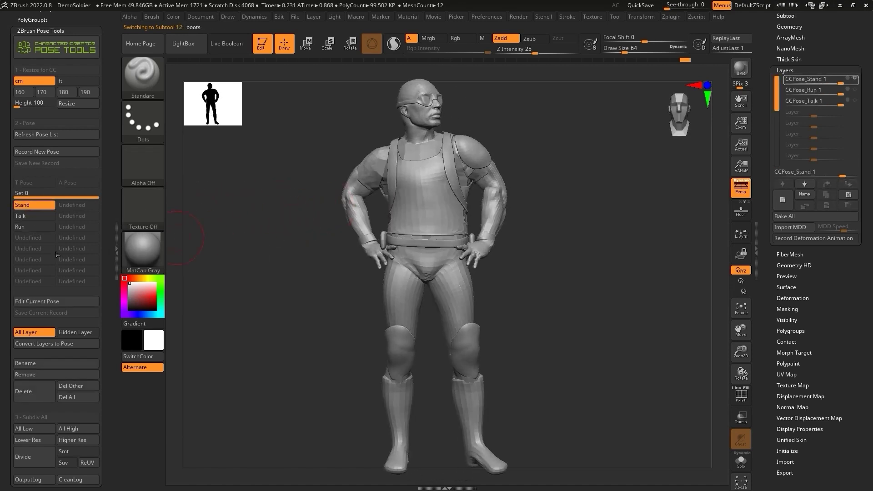
pyautogui.click(22, 219)
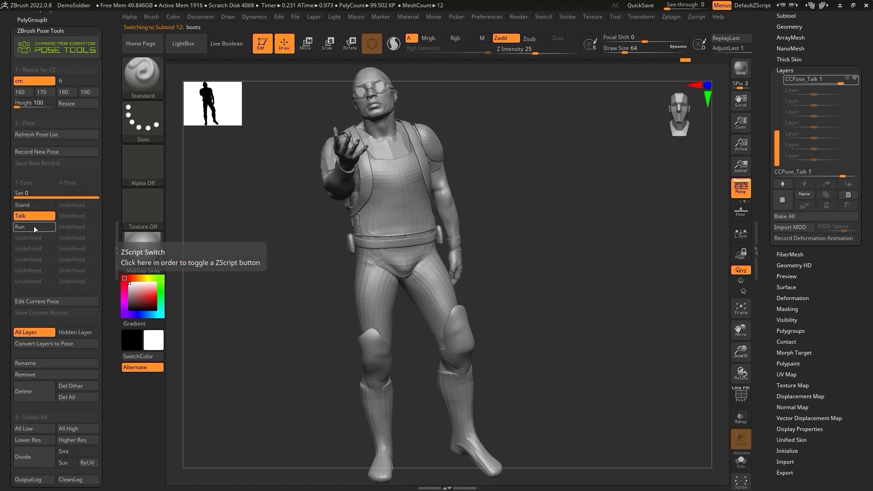
pyautogui.click(34, 226)
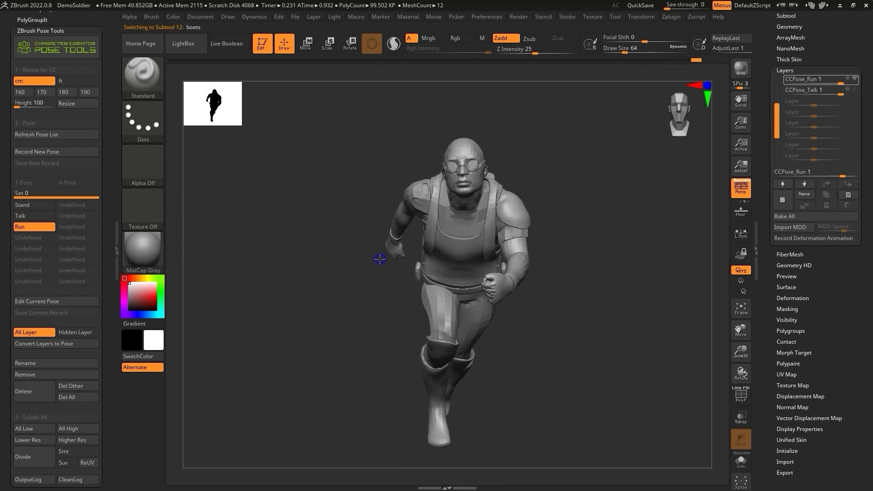
pyautogui.moveTo(380, 254)
pyautogui.mouseDown()
pyautogui.moveTo(363, 255)
pyautogui.moveTo(378, 258)
pyautogui.mouseUp()
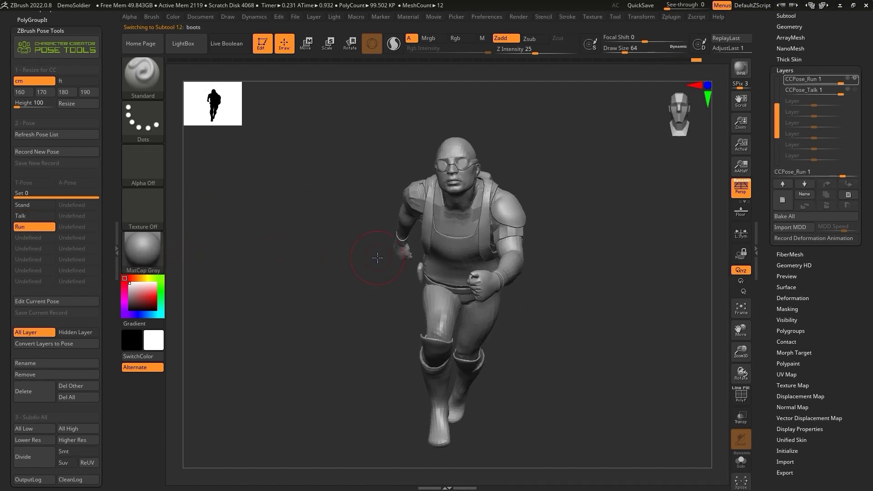